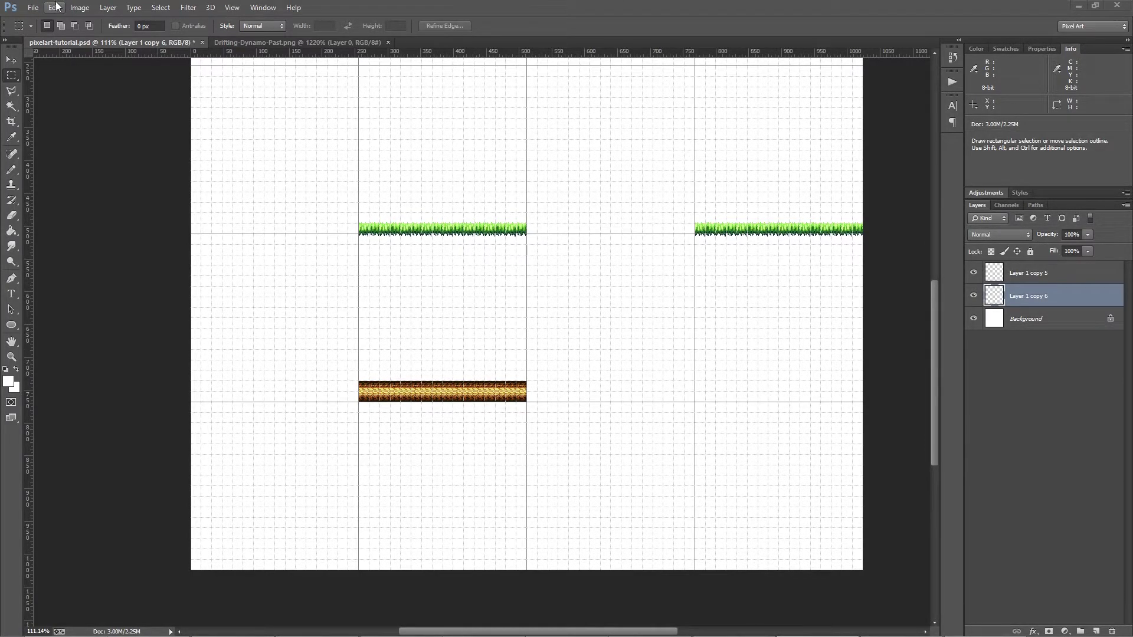
Step: Set the image interpolation to Nearest Neighbor (preserve hard edges) in the general preferences
left_click(55, 7)
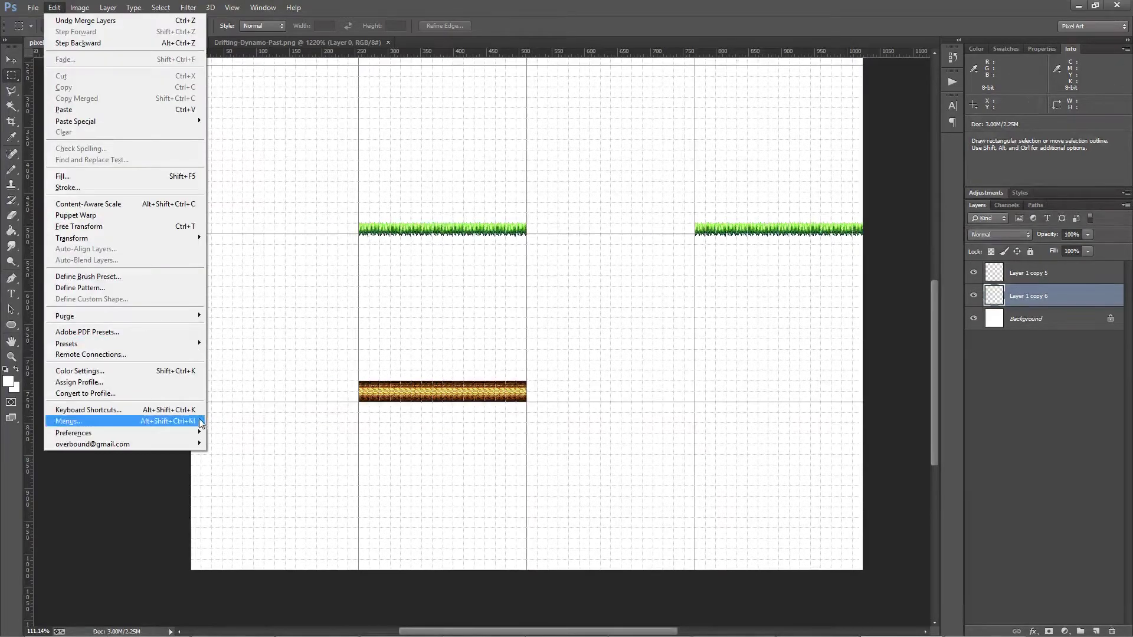
mouse_move(195, 438)
left_click(235, 434)
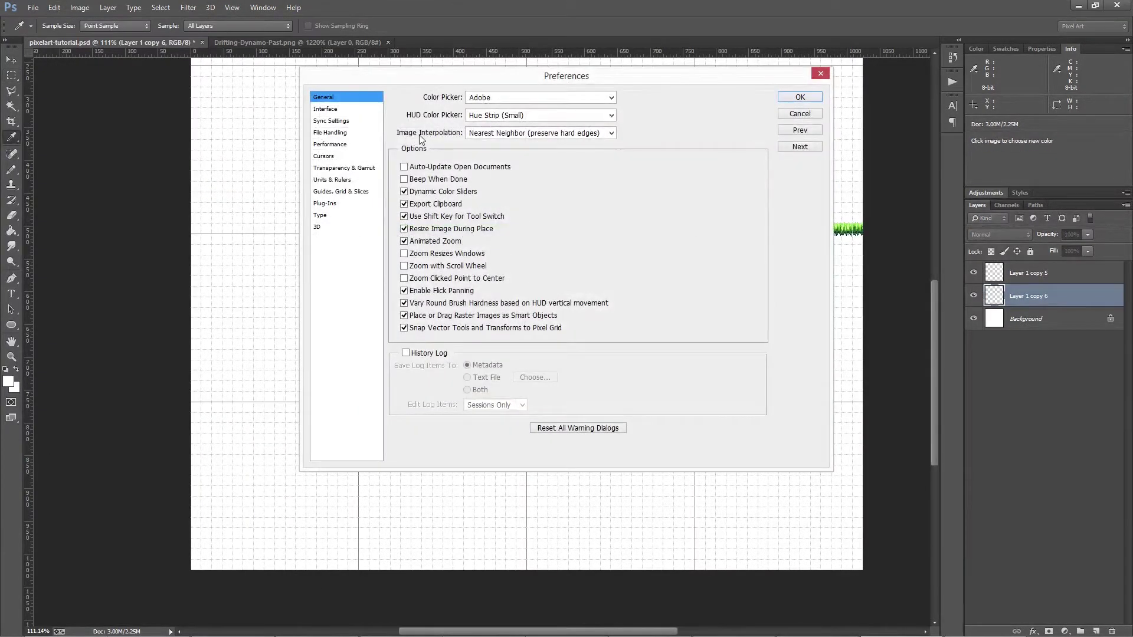
left_click(525, 137)
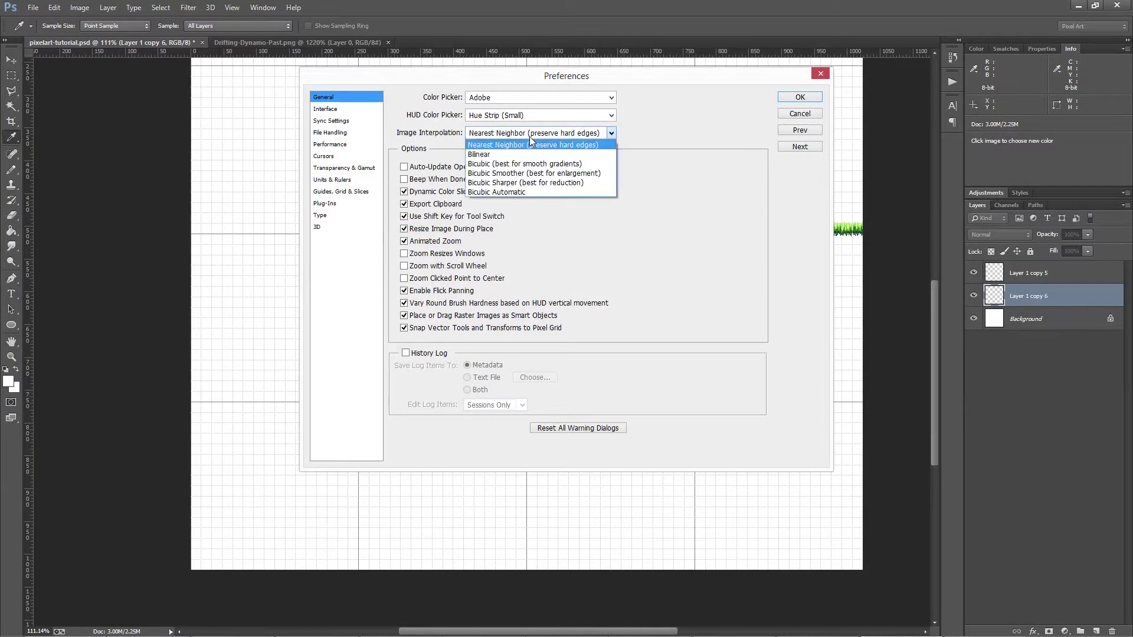
left_click(530, 144)
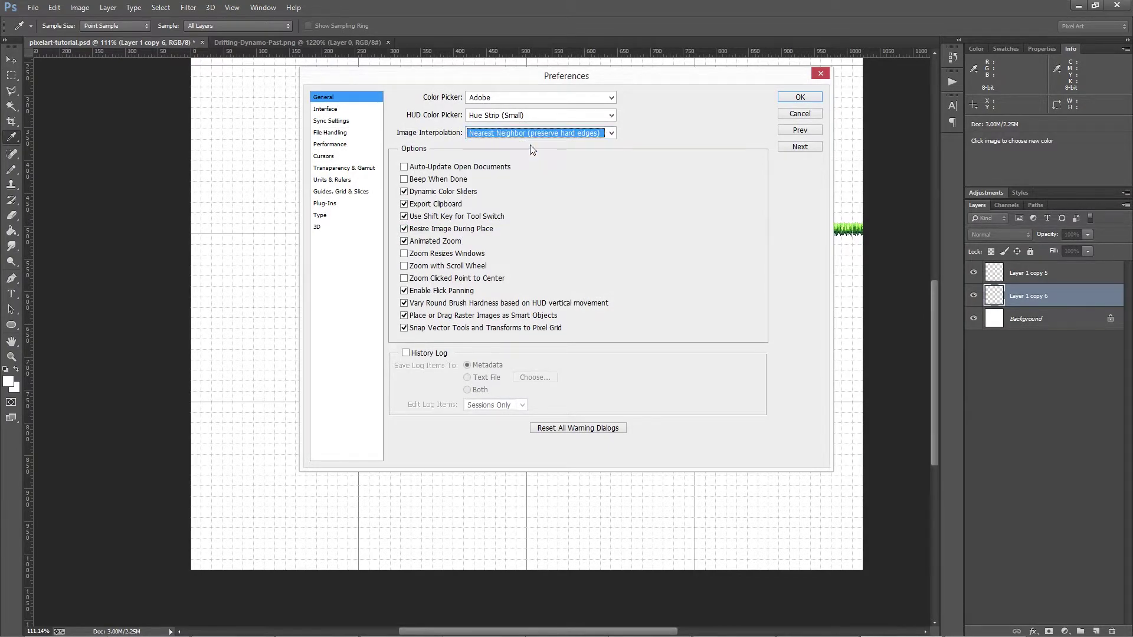
left_click(803, 97)
Step: Select the left grass strip on Layer 1 copy 5 with a rectangular marquee about 256 by 48 px
key("m")
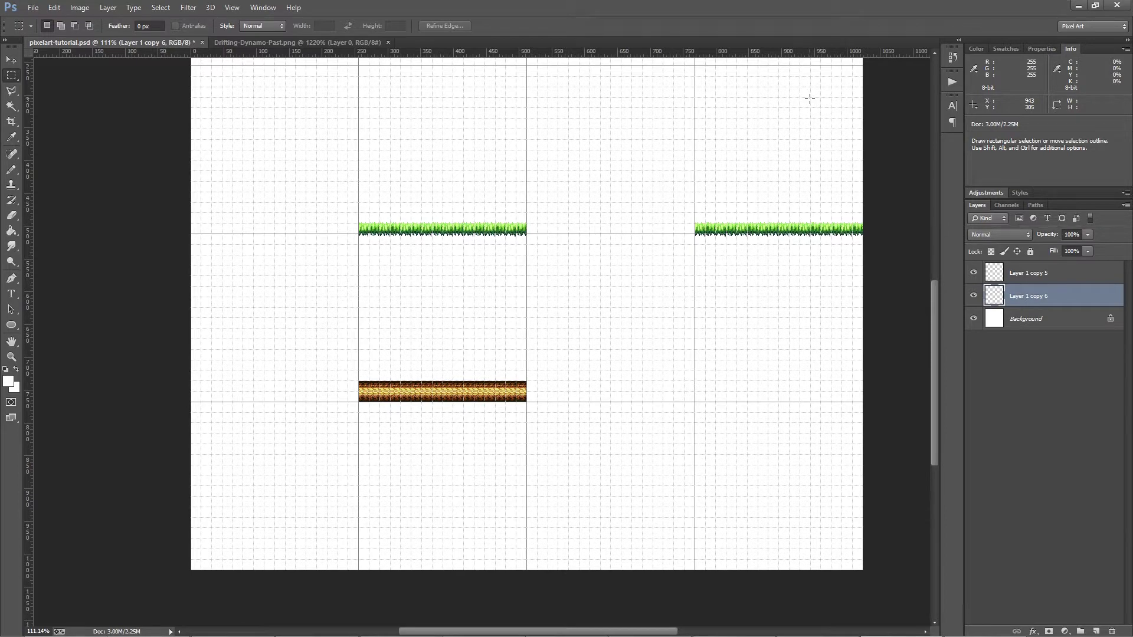
left_click(974, 295)
left_click(973, 296)
left_click(1014, 273)
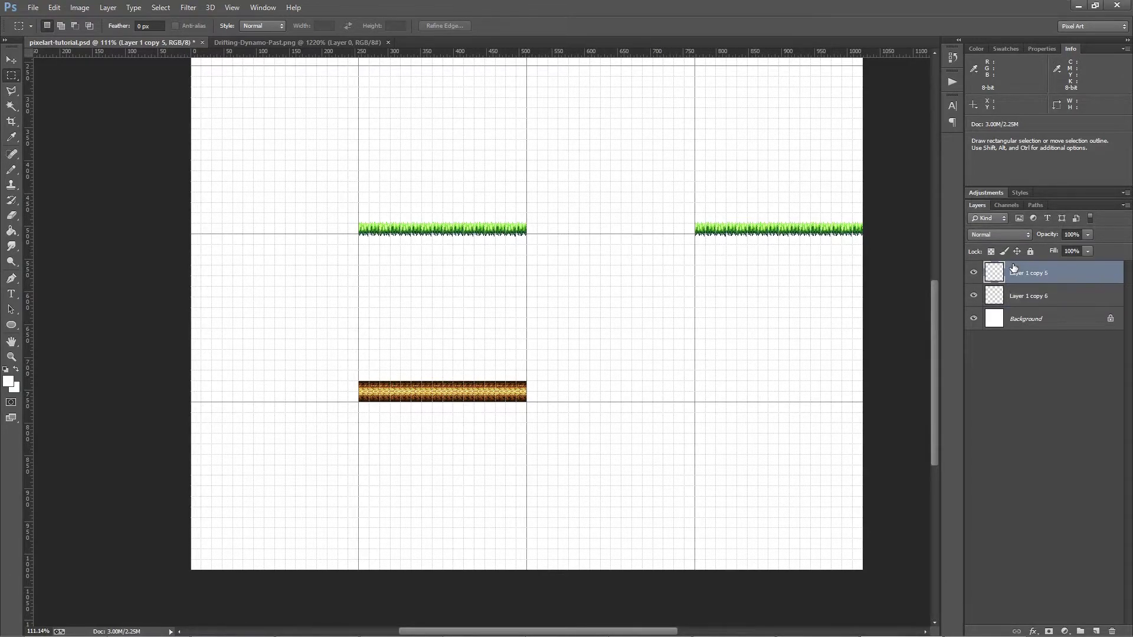
left_click(7, 79)
left_click(79, 73)
left_click_drag(360, 213, 526, 244)
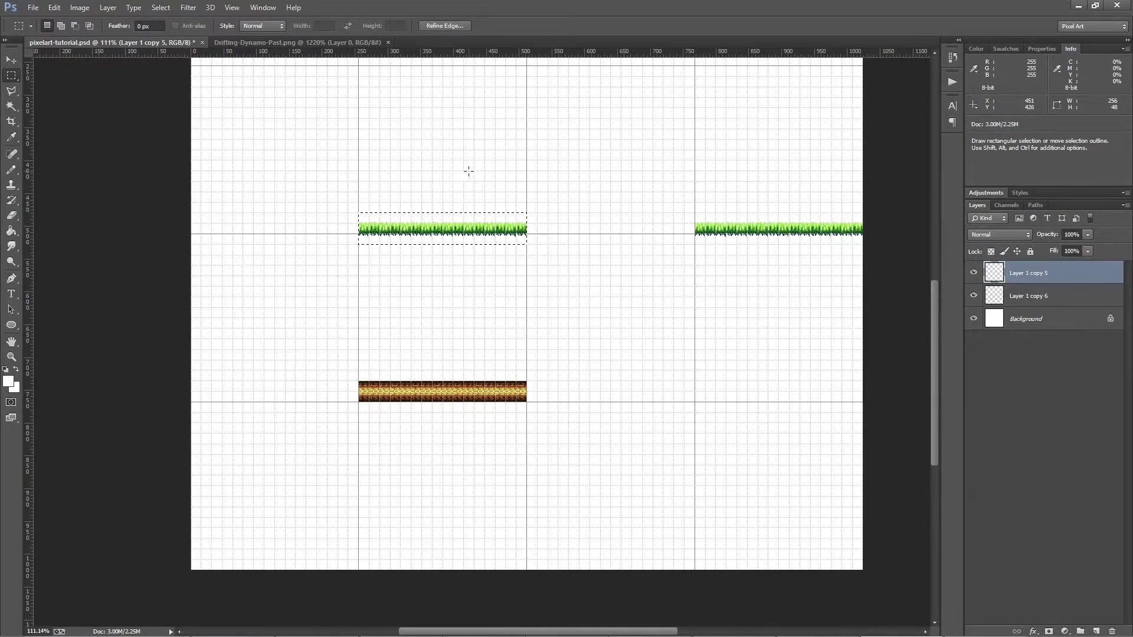
Step: Start a Free Transform on the selected grass strip with Nearest Neighbor interpolation
right_click(453, 225)
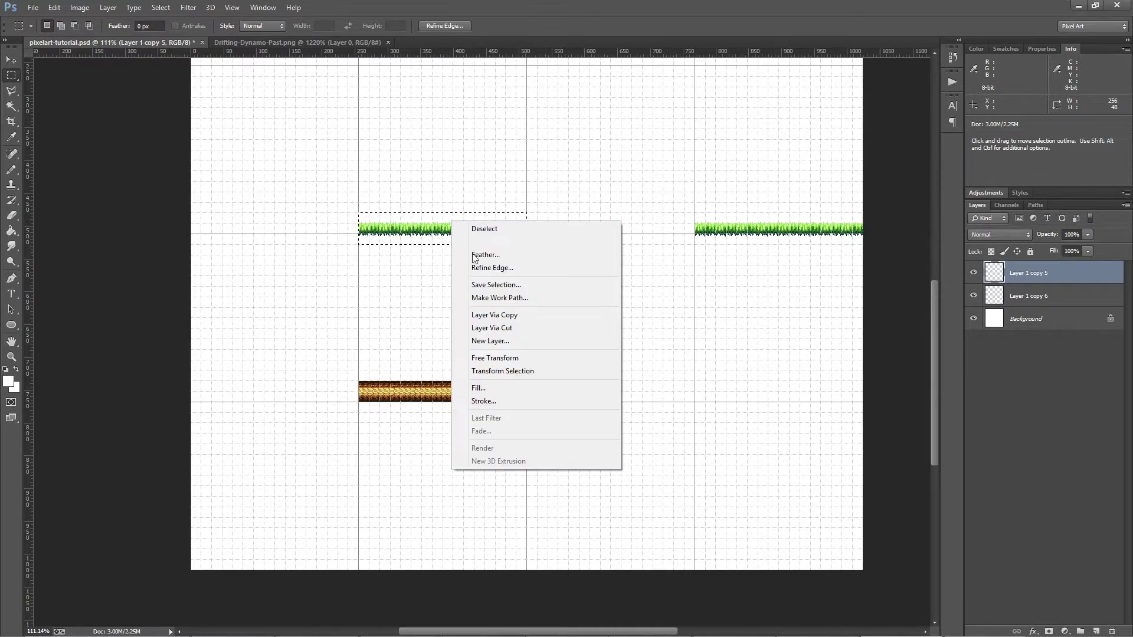
left_click(537, 357)
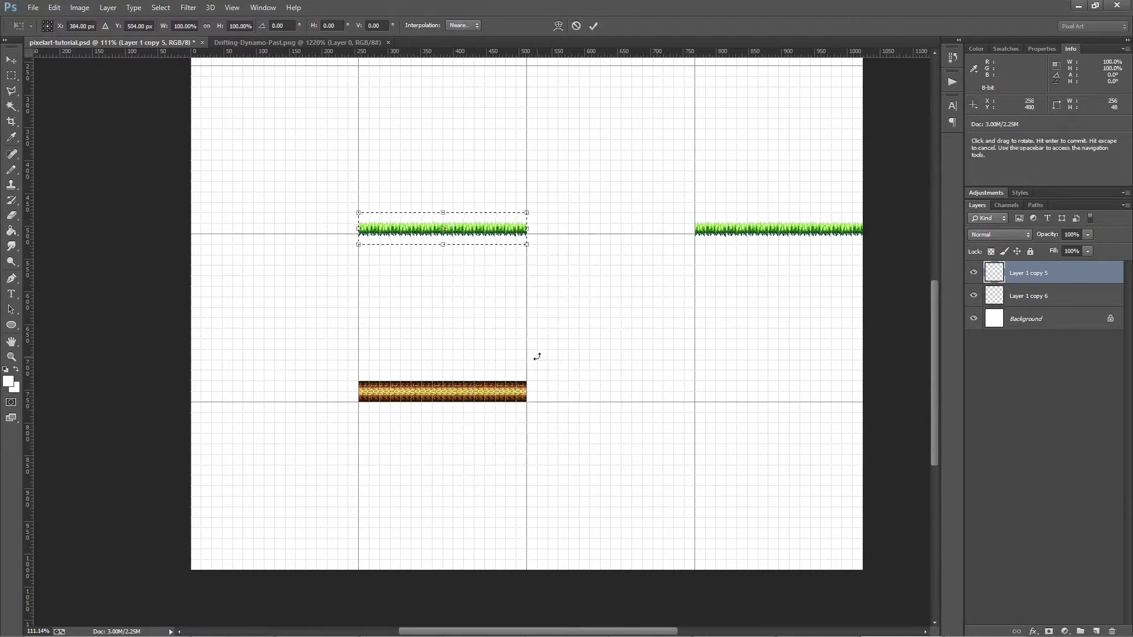
left_click(54, 8)
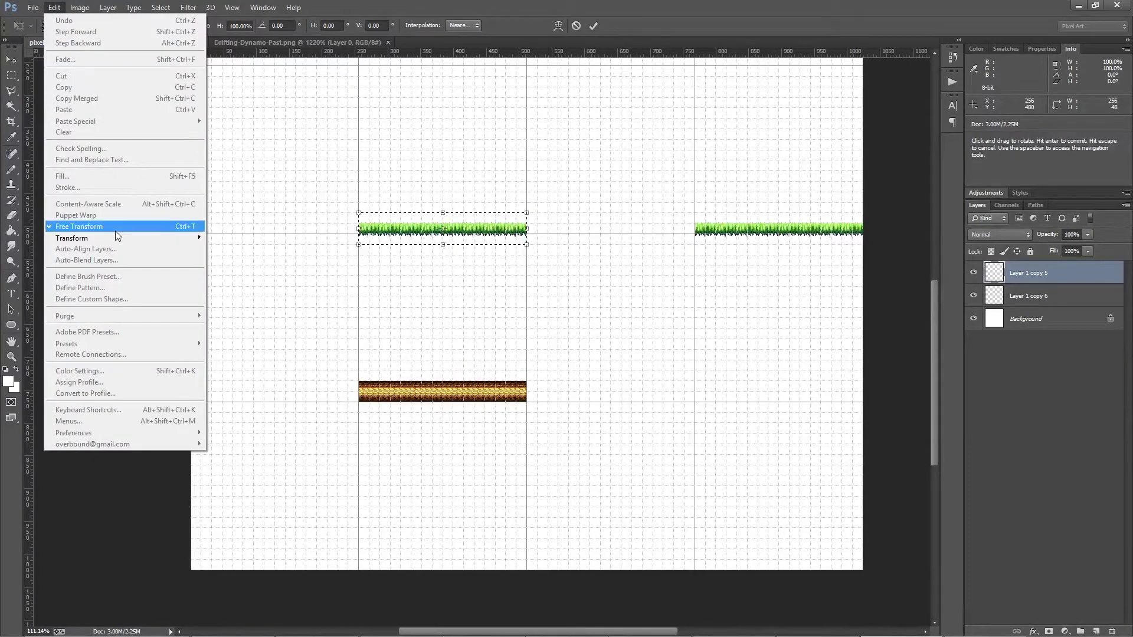
left_click(678, 24)
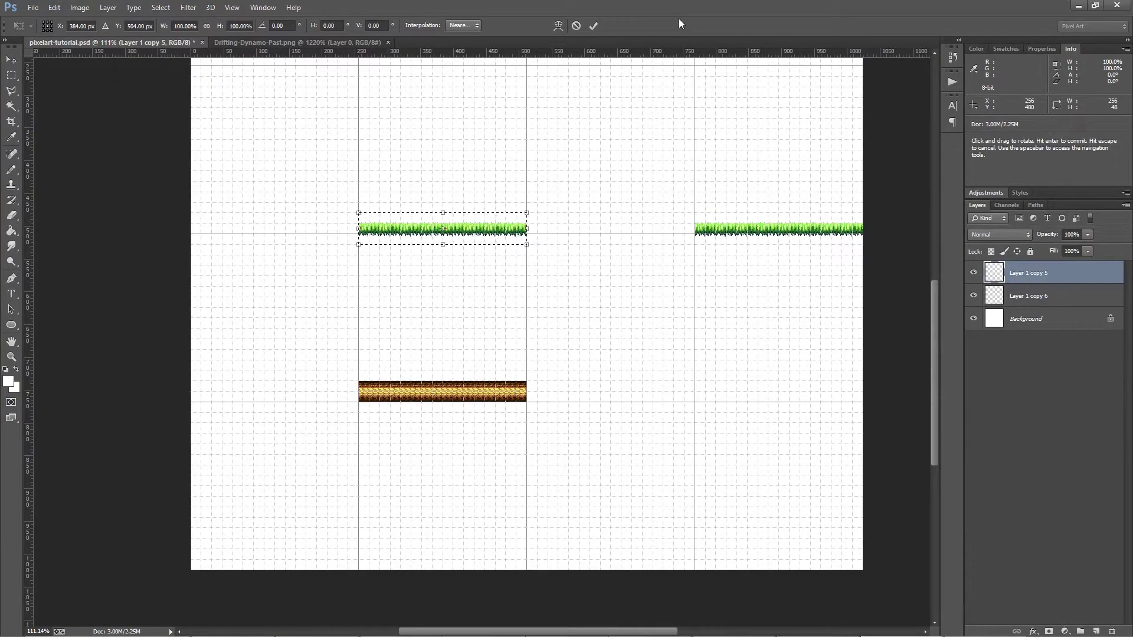
left_click(473, 26)
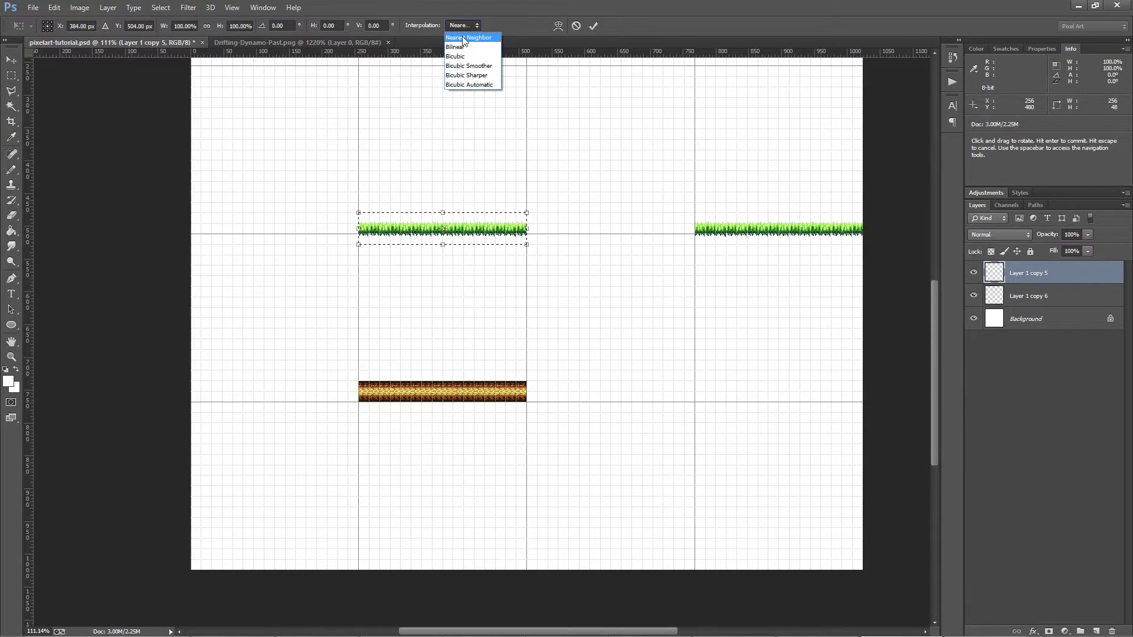
left_click(465, 38)
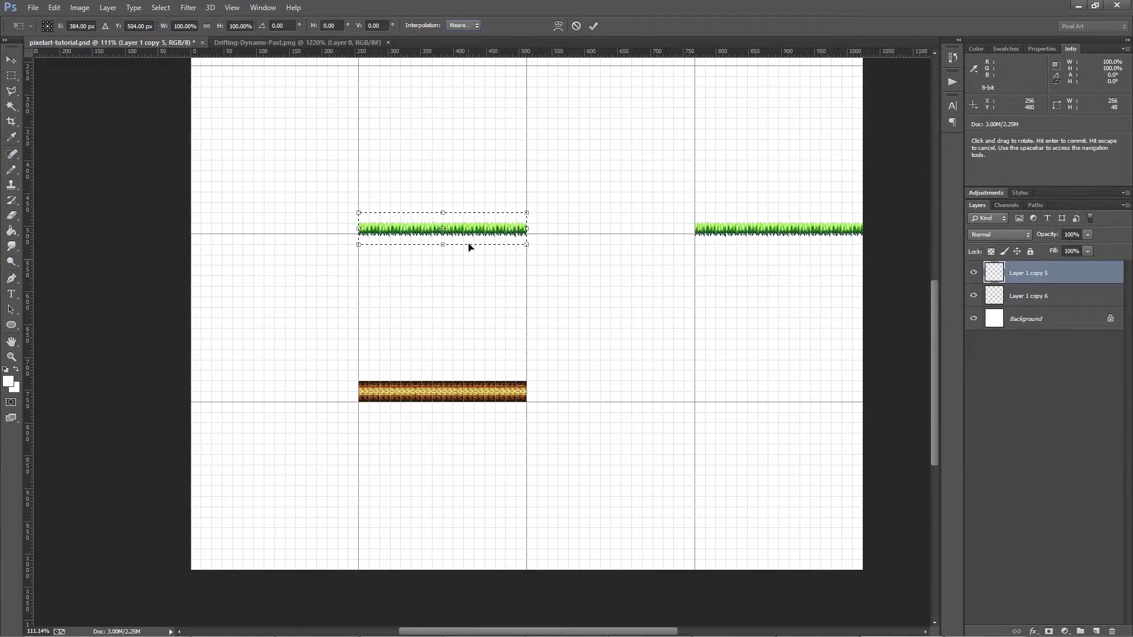
Step: Warp the grass strip into a slope with the Rise preset at 100% bend
right_click(413, 230)
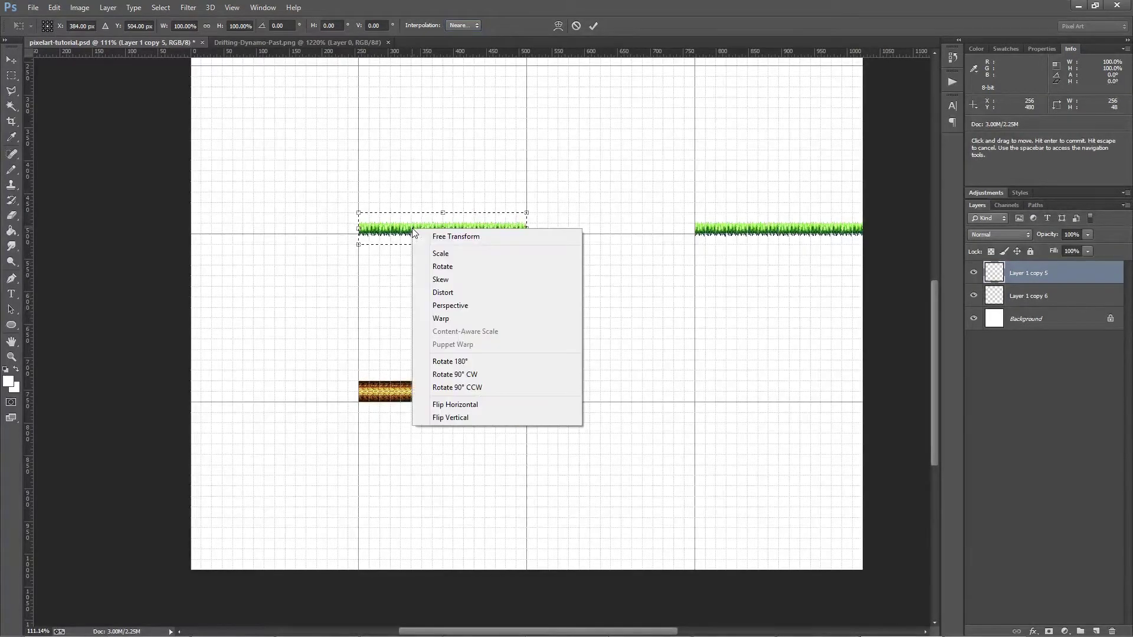
left_click(457, 318)
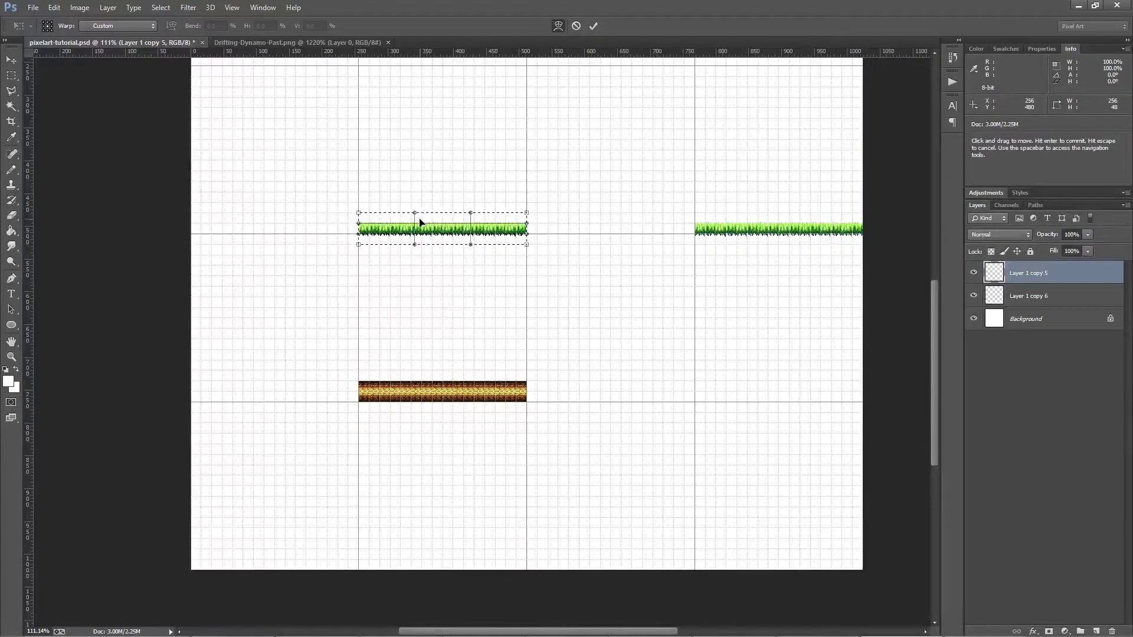
left_click_drag(416, 214, 350, 86)
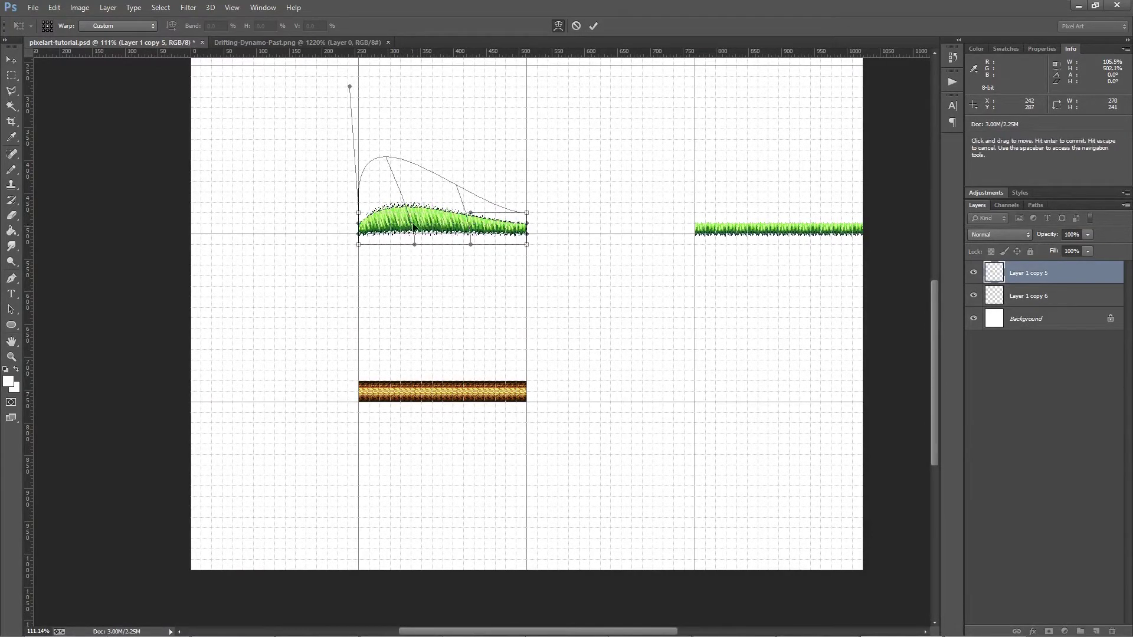
key("ctrl+z")
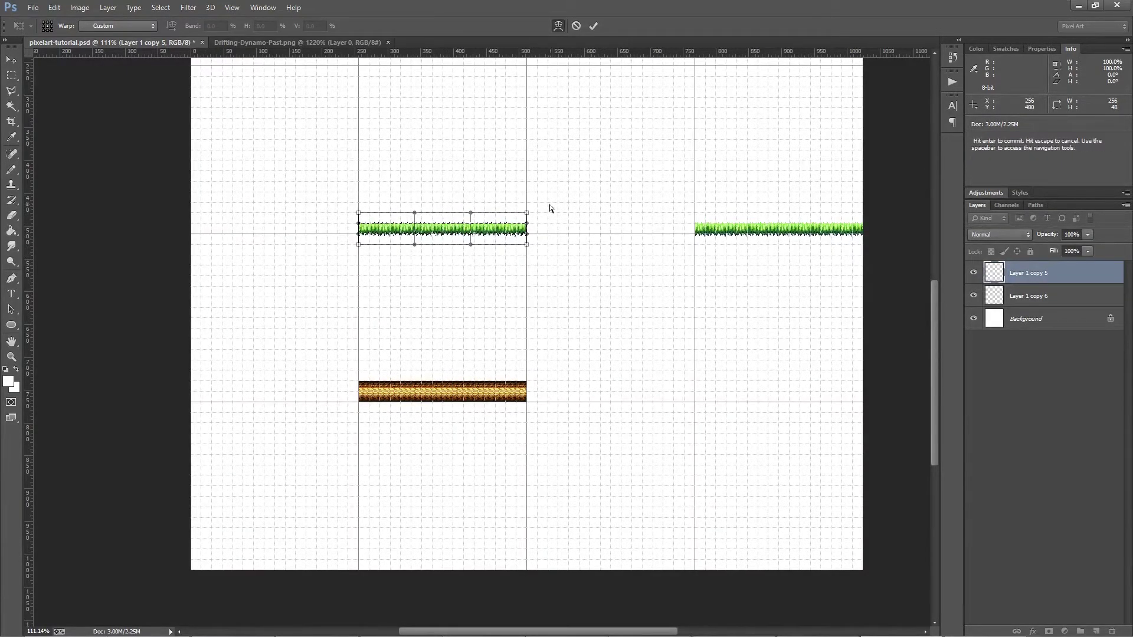
left_click(115, 26)
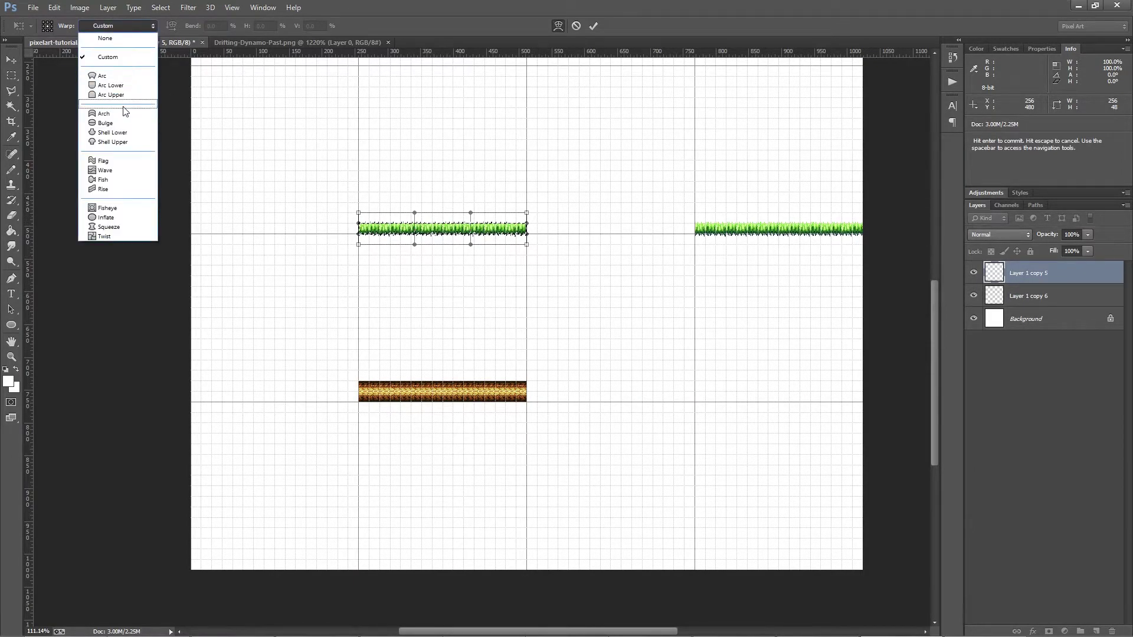
left_click(123, 188)
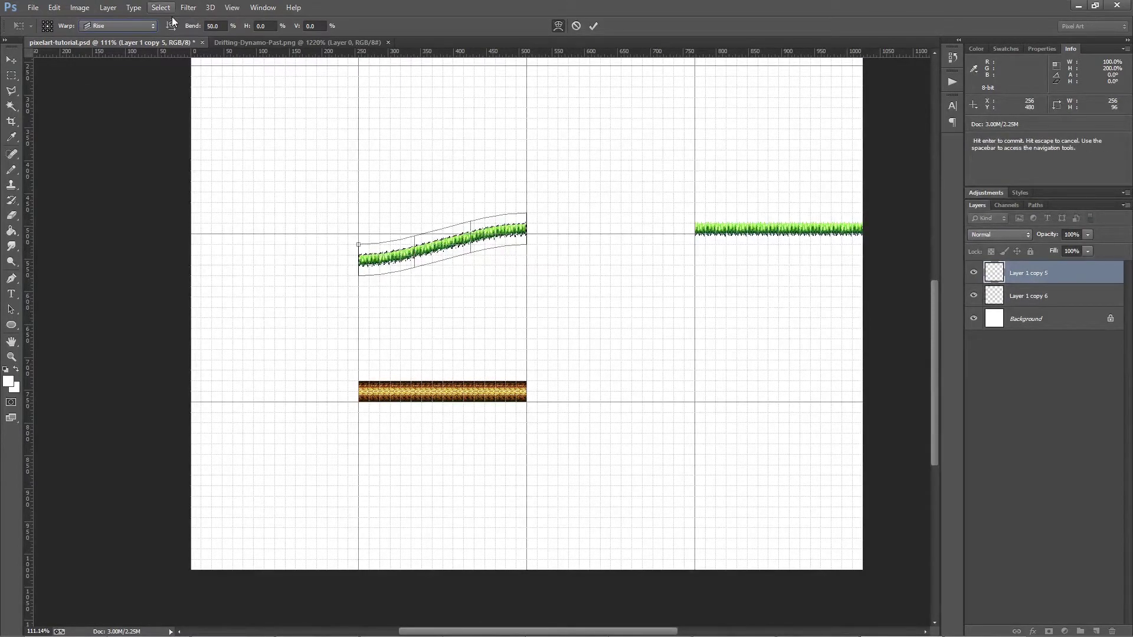
left_click_drag(192, 29, 809, 11)
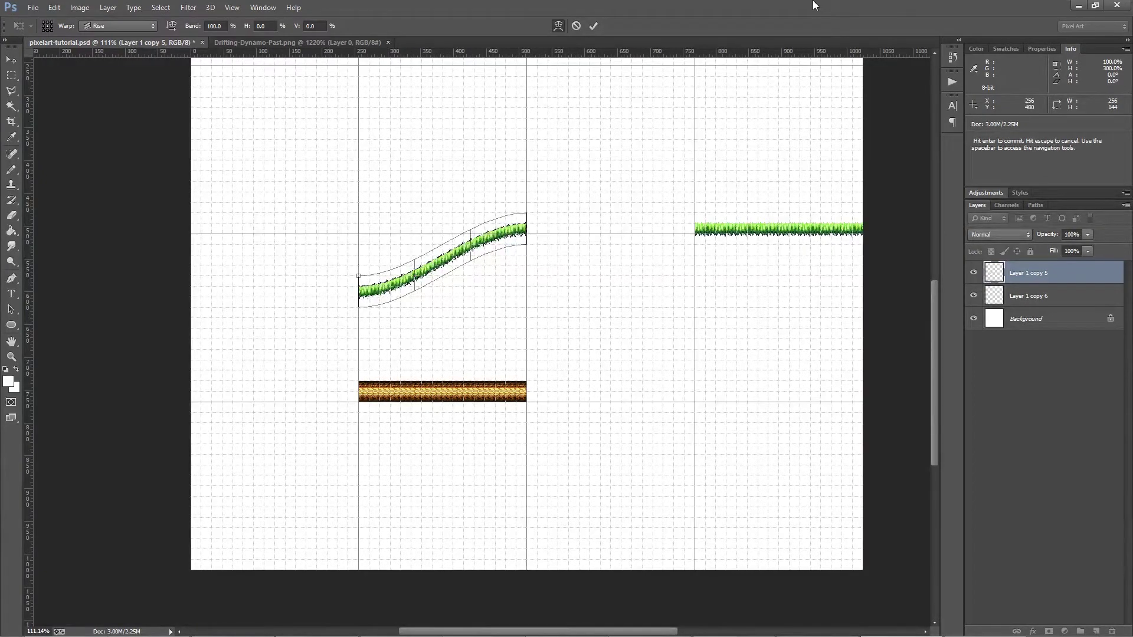
key("Return")
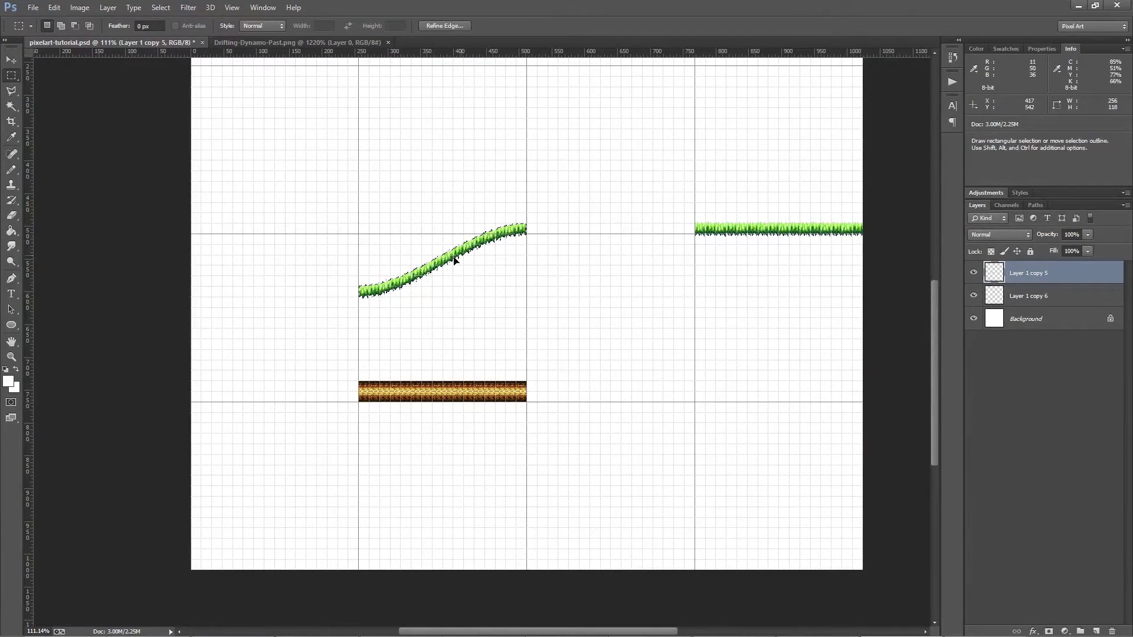
Step: Clear the selection and hide the grid and guides around the curved grass slope
key("ctrl")
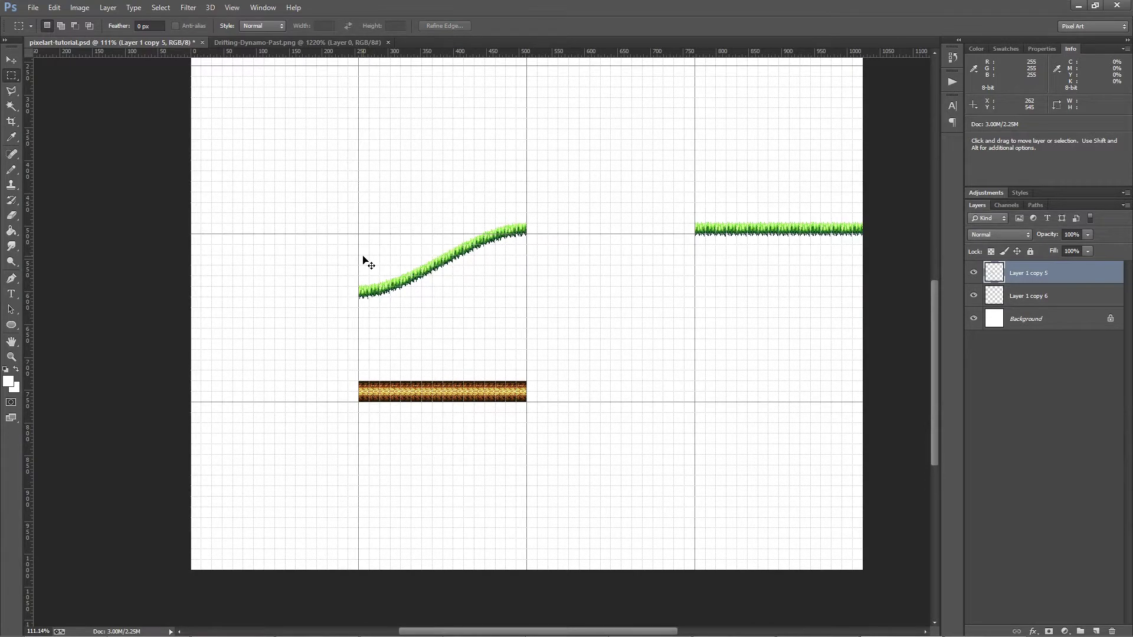
key("ctrl+h")
scroll(422, 243, "up", 3)
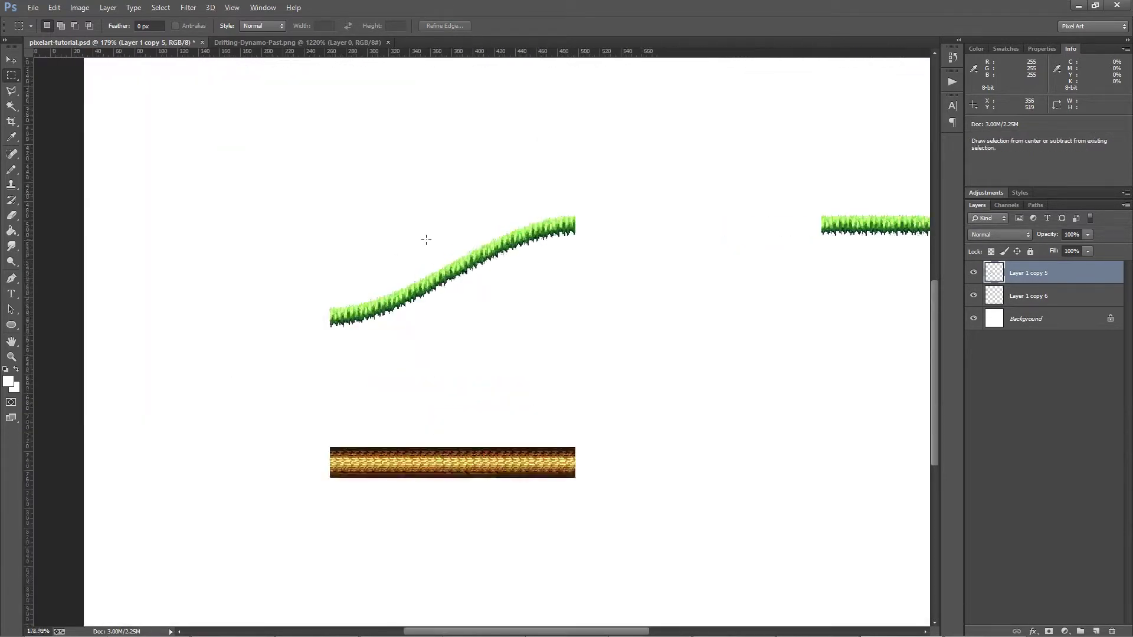
scroll(439, 250, "up", 3)
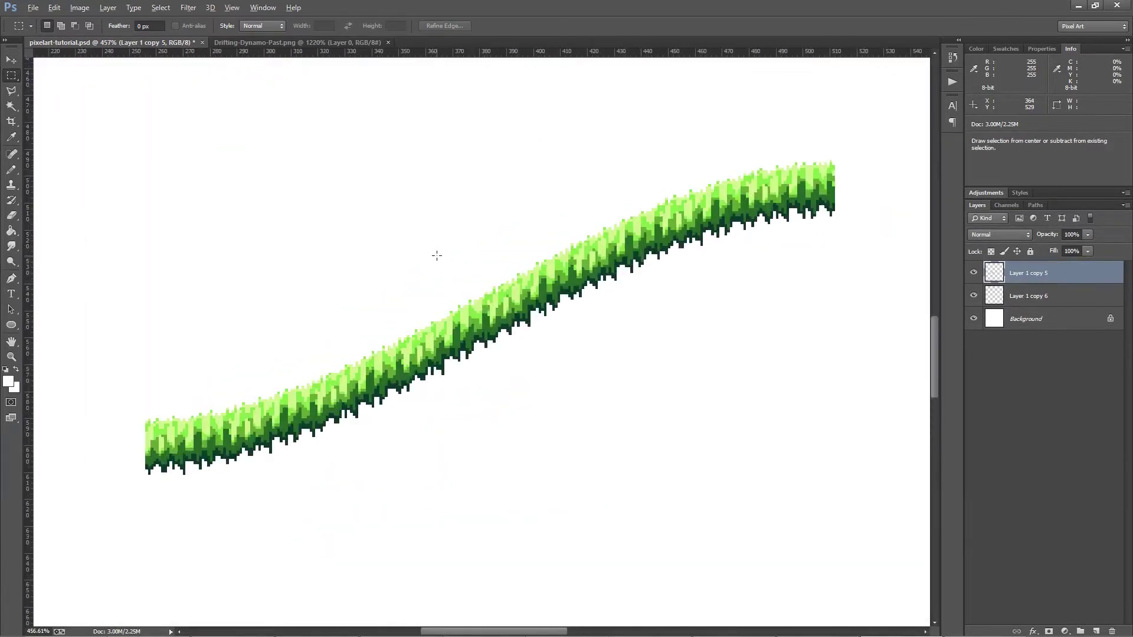
scroll(436, 255, "down", 5)
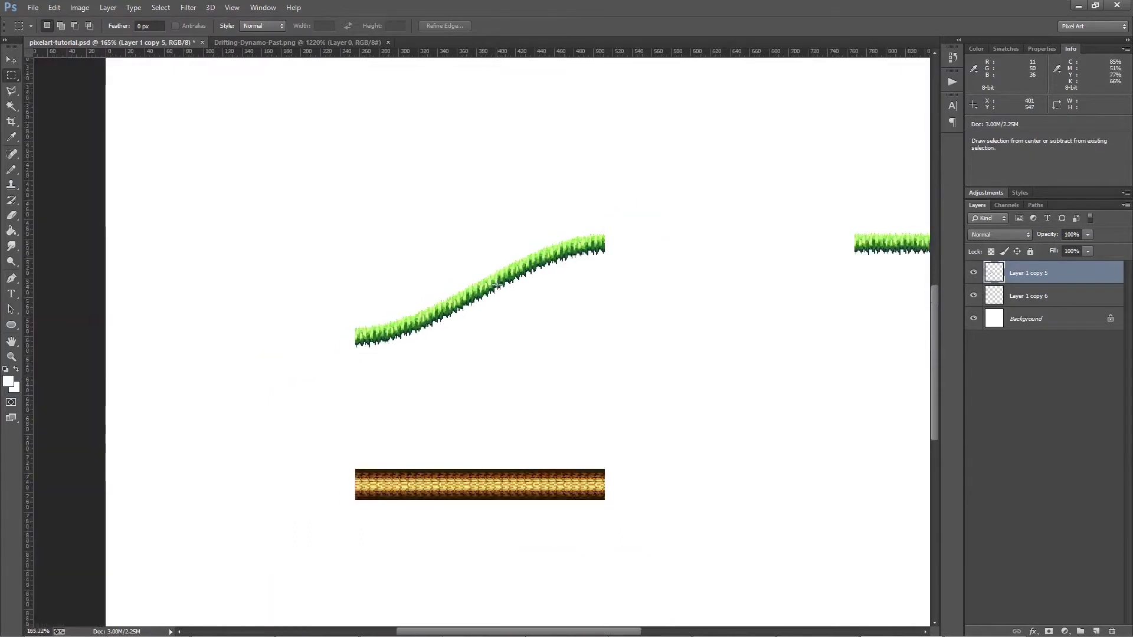
scroll(498, 285, "down", 2)
Step: Shift the grass layer slightly left and place a copy of the curved grass slope above the original
left_click_drag(552, 263, 515, 265)
left_click_drag(296, 209, 593, 384)
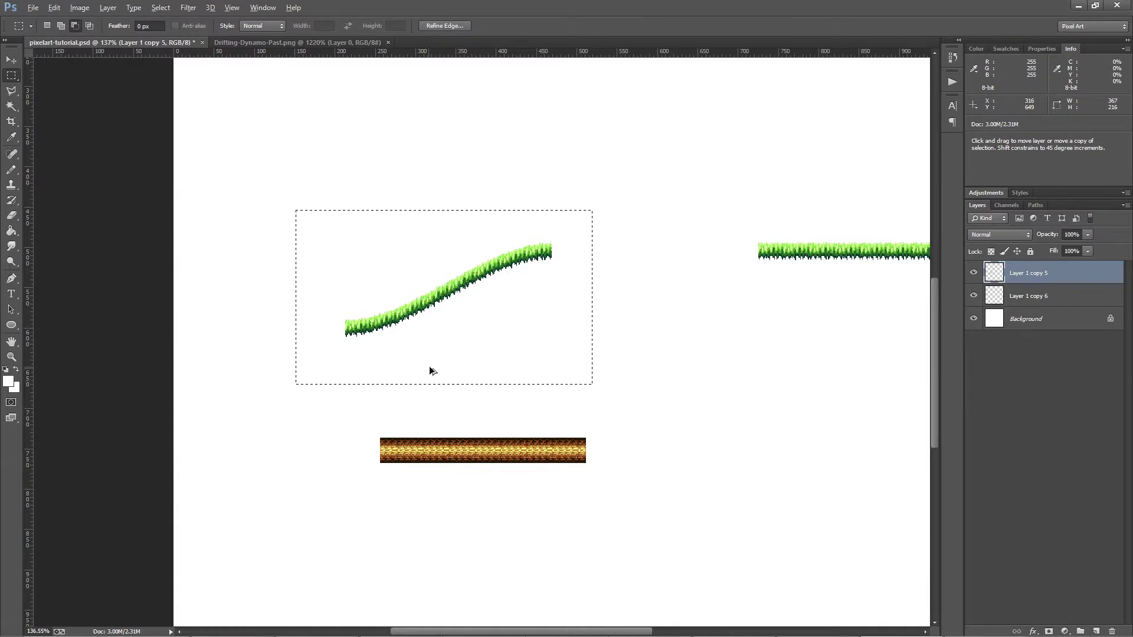
left_click_drag(437, 368, 417, 223)
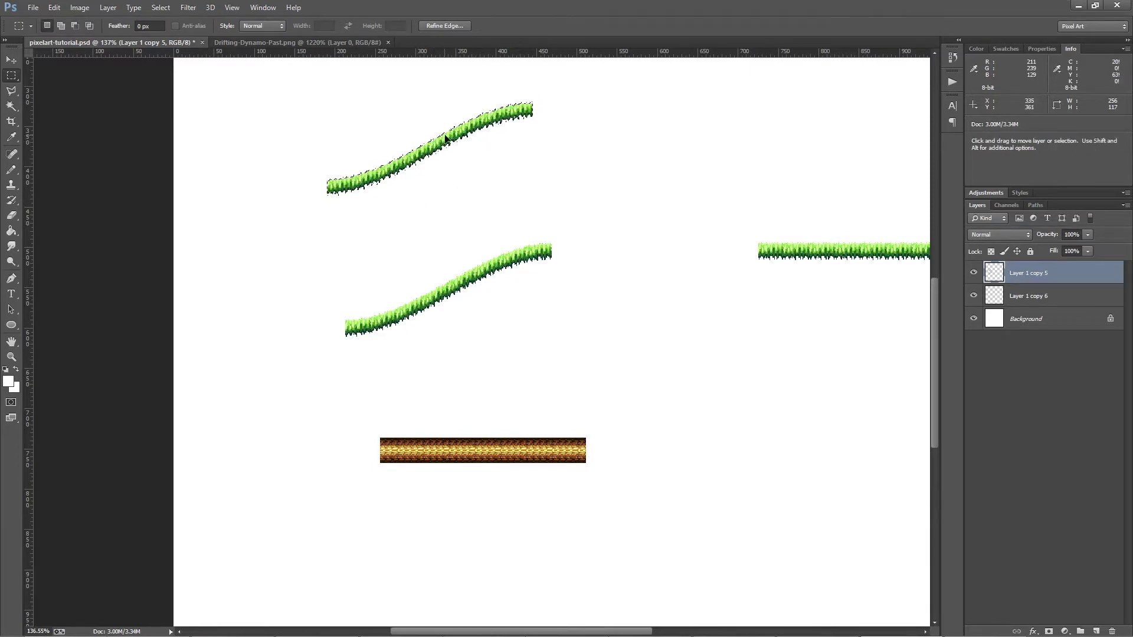
Step: Mirror the copied grass slope horizontally with Free Transform by setting its width to -100%
right_click(450, 134)
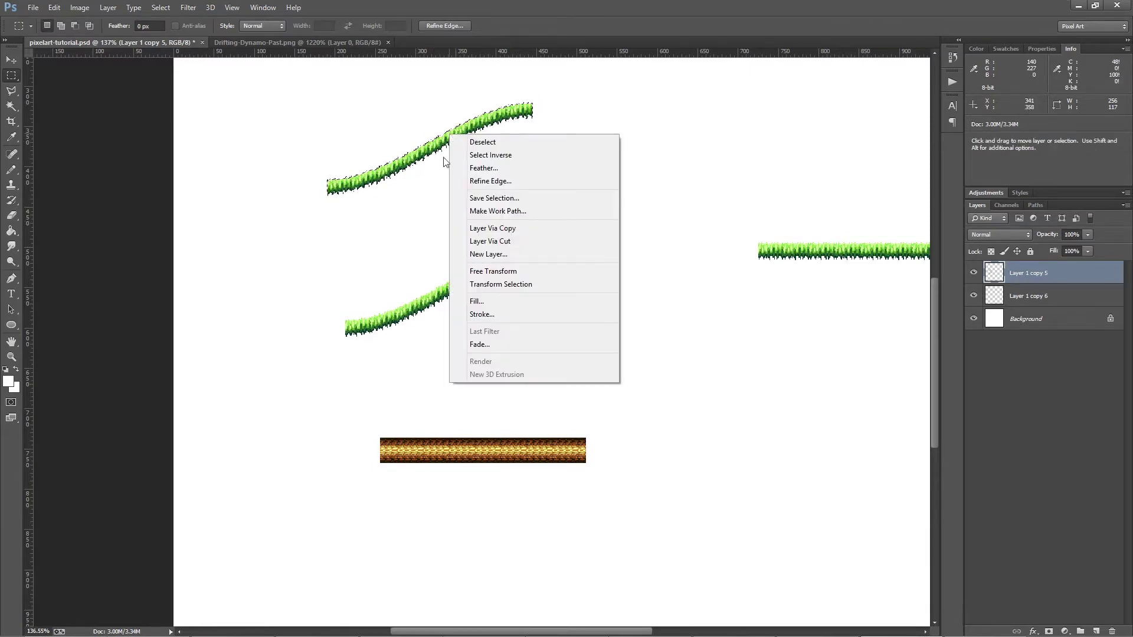
left_click(547, 270)
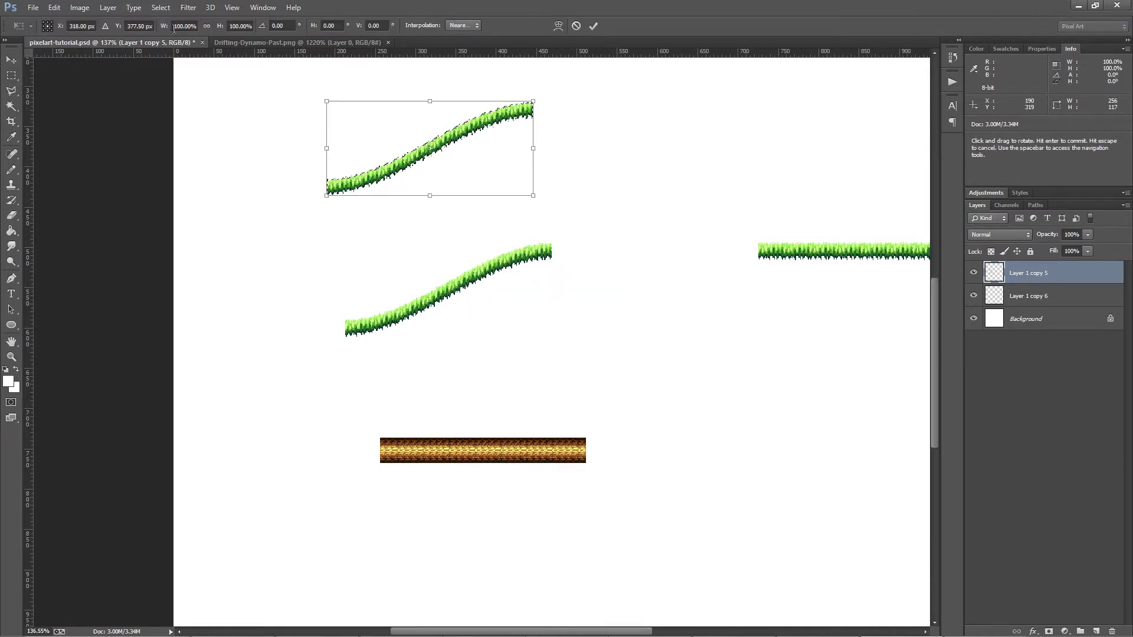
left_click(176, 26)
type("-")
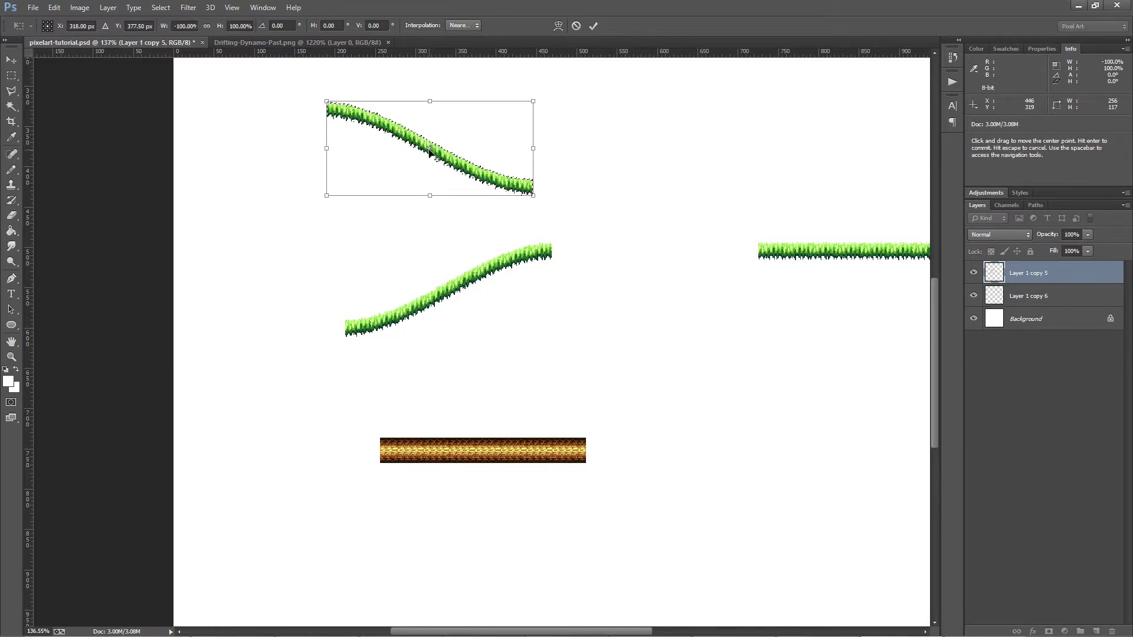
key("Return")
Step: Join the mirrored slope to the upper end of the original slope to form a hill, and deselect it
left_click_drag(422, 144, 643, 289)
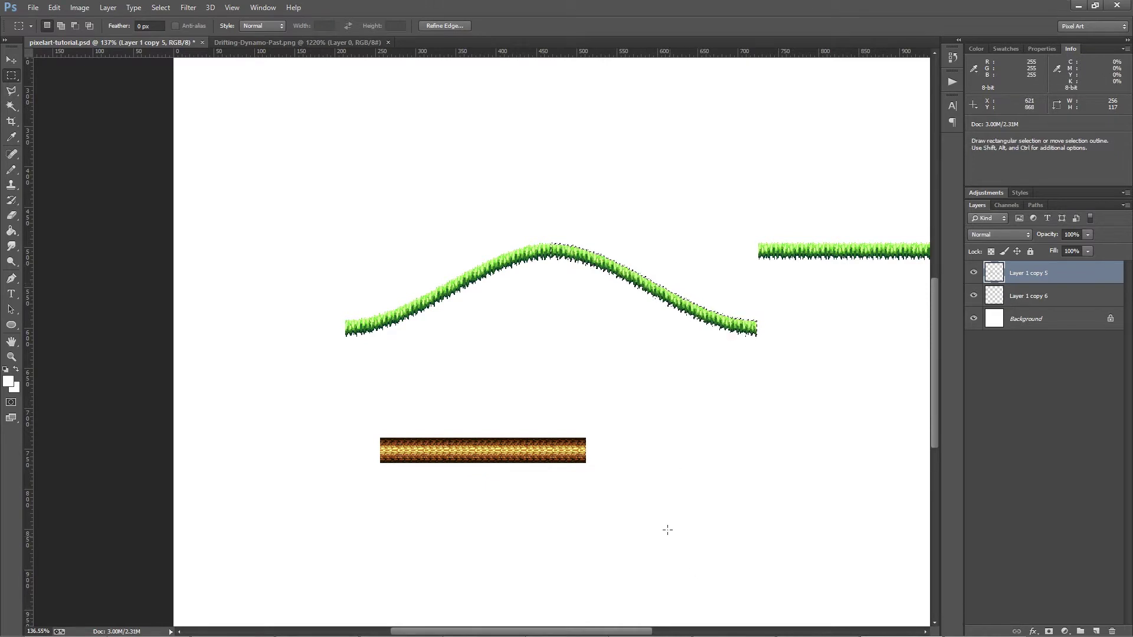
key("ctrl+d")
left_click_drag(646, 309, 495, 374)
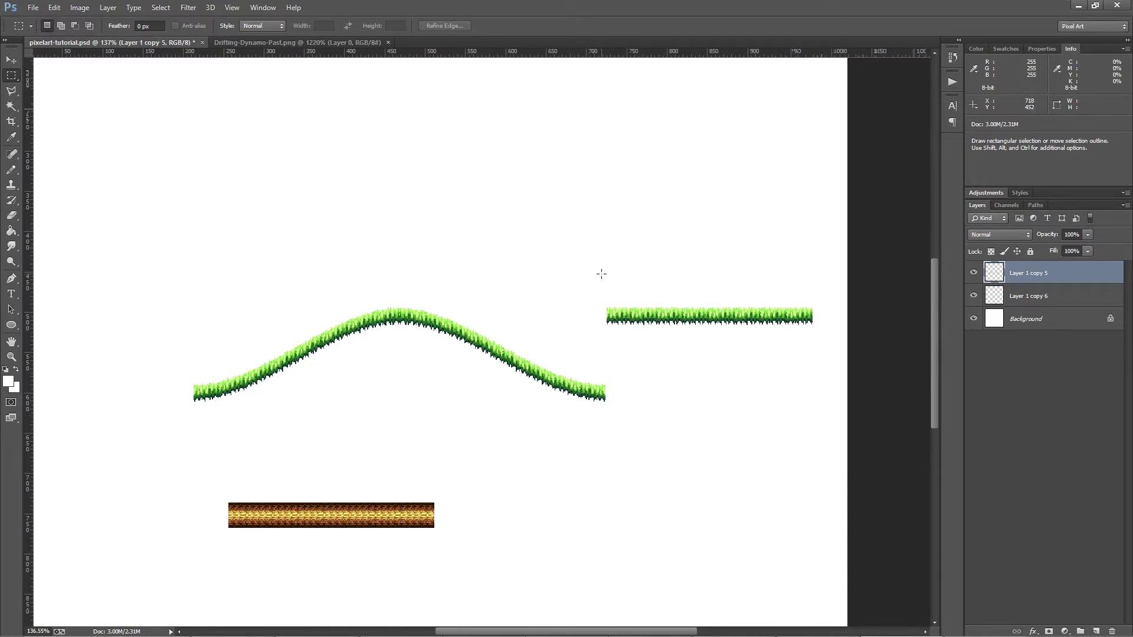
Step: Show the grid again and move the flat grass strip on Layer 1 copy 5 to the empty area above the hill
key("ctrl+apostrophe")
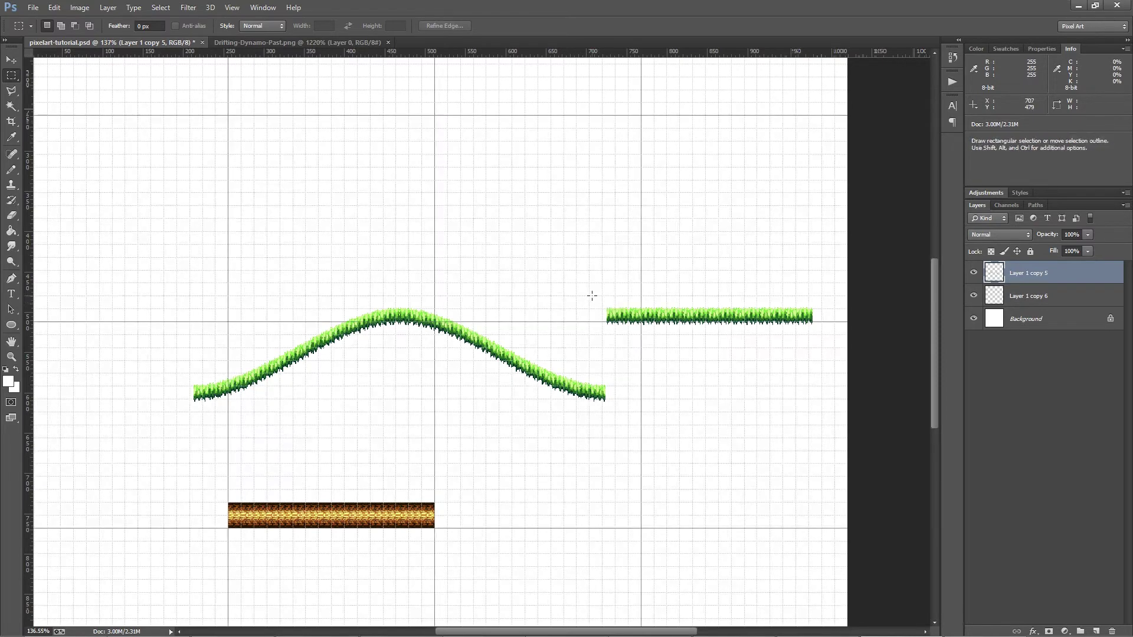
left_click(1023, 294)
left_click(974, 296)
left_click(974, 296)
left_click(1036, 273)
mouse_move(589, 297)
left_mouse_down()
mouse_move(814, 321)
mouse_move(827, 342)
left_mouse_up()
mouse_move(756, 320)
left_mouse_down()
mouse_move(536, 181)
mouse_move(387, 170)
left_mouse_up()
Step: Warp the flat grass strip on Layer 1 copy 5 with the Arch style and a bend of 100%
left_click_drag(304, 176, 486, 406)
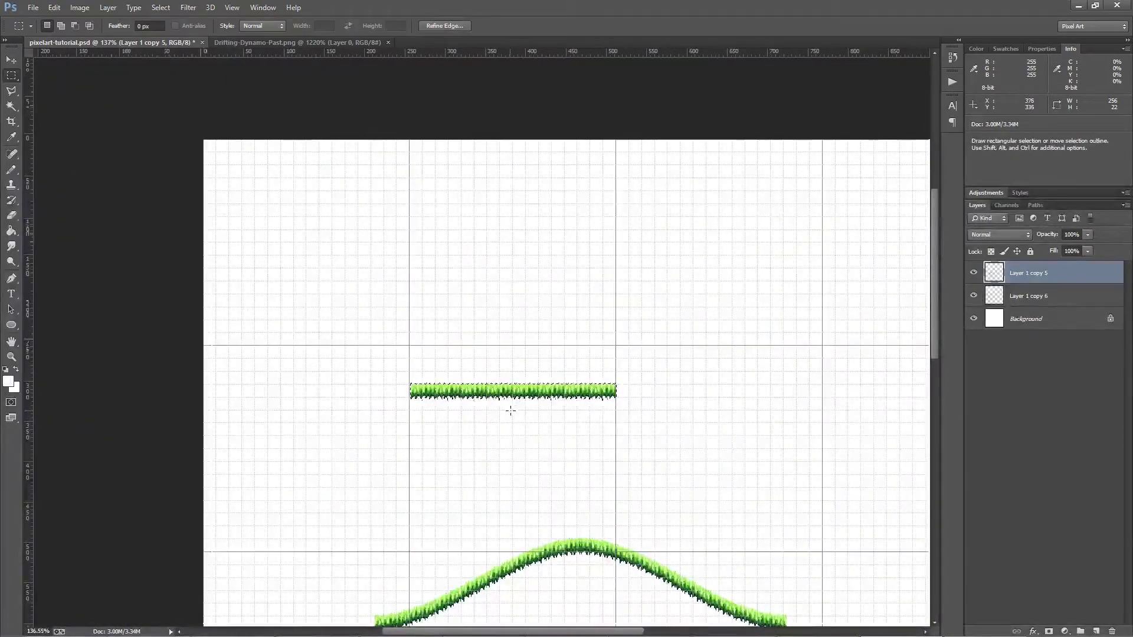
scroll(511, 399, "up", 5)
left_click(525, 390, "ctrl")
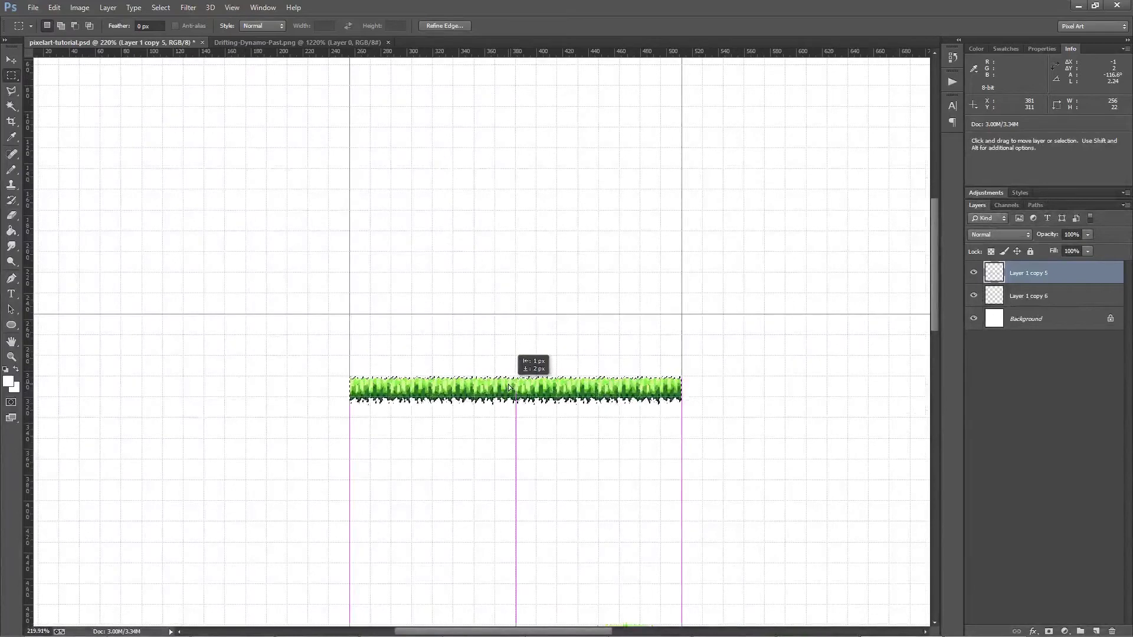
right_click(525, 390)
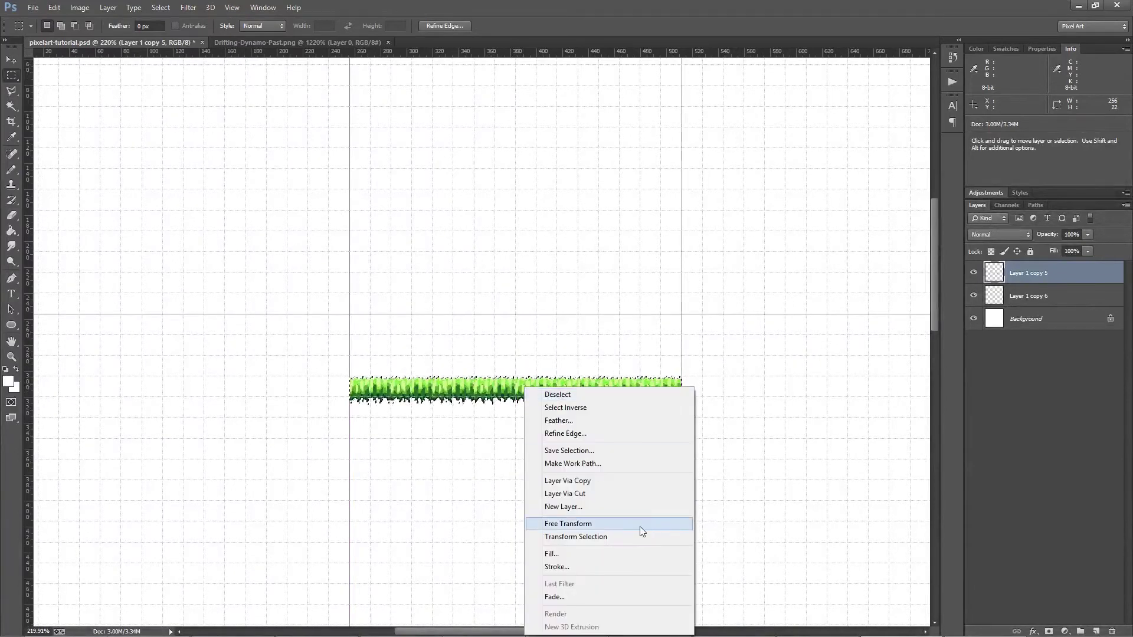
left_click(635, 523)
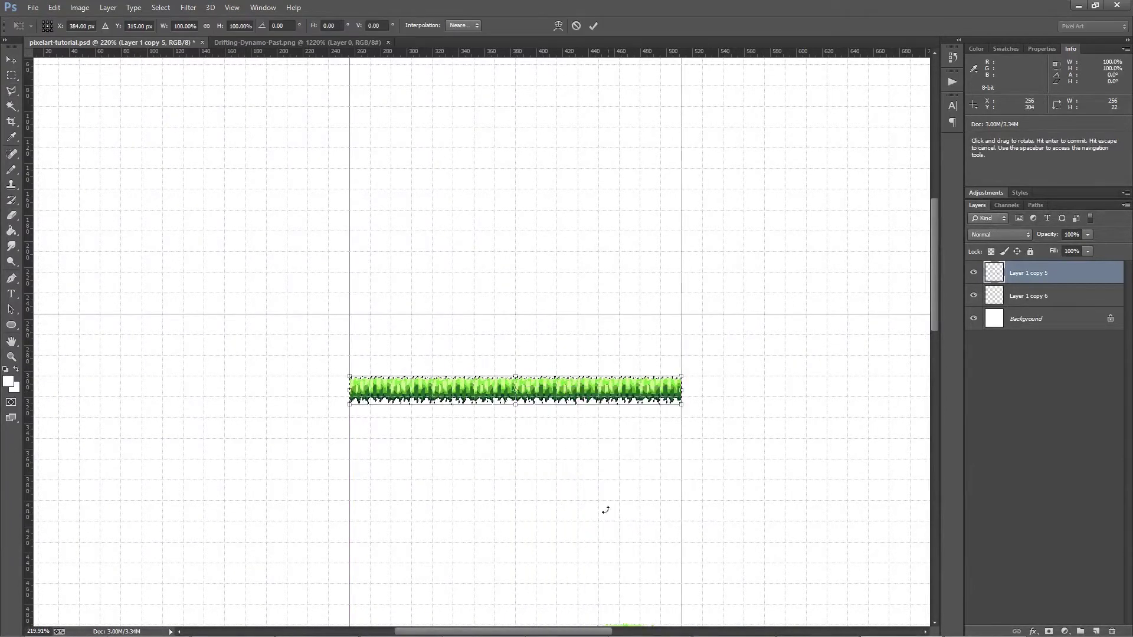
right_click(488, 390)
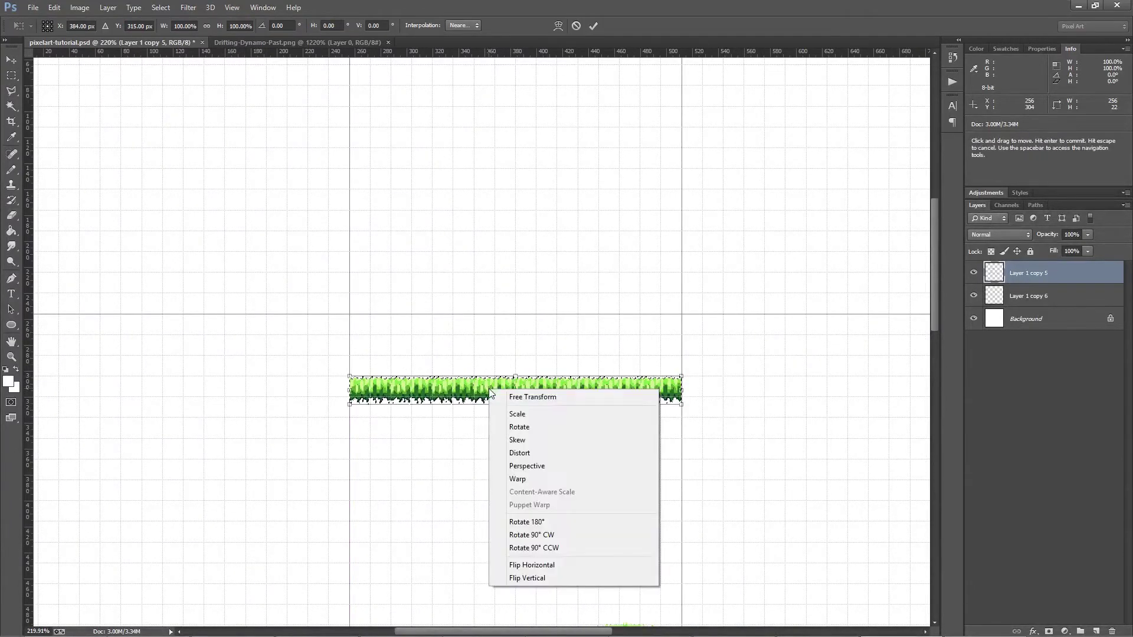
left_click(543, 480)
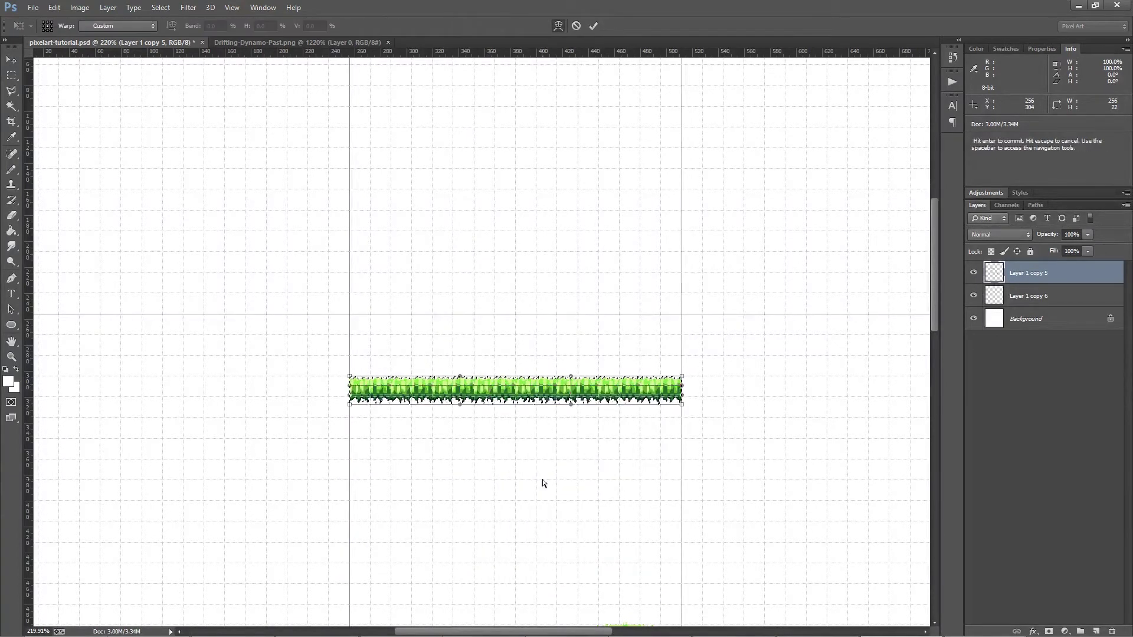
left_click(121, 24)
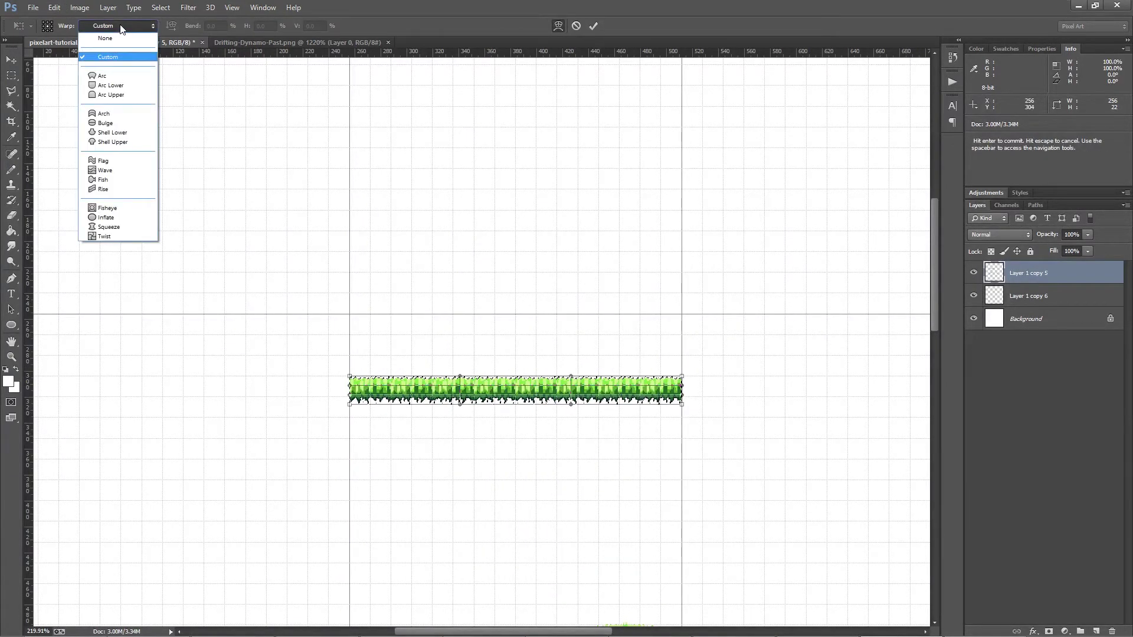
left_click(115, 115)
left_click_drag(517, 307, 525, 177)
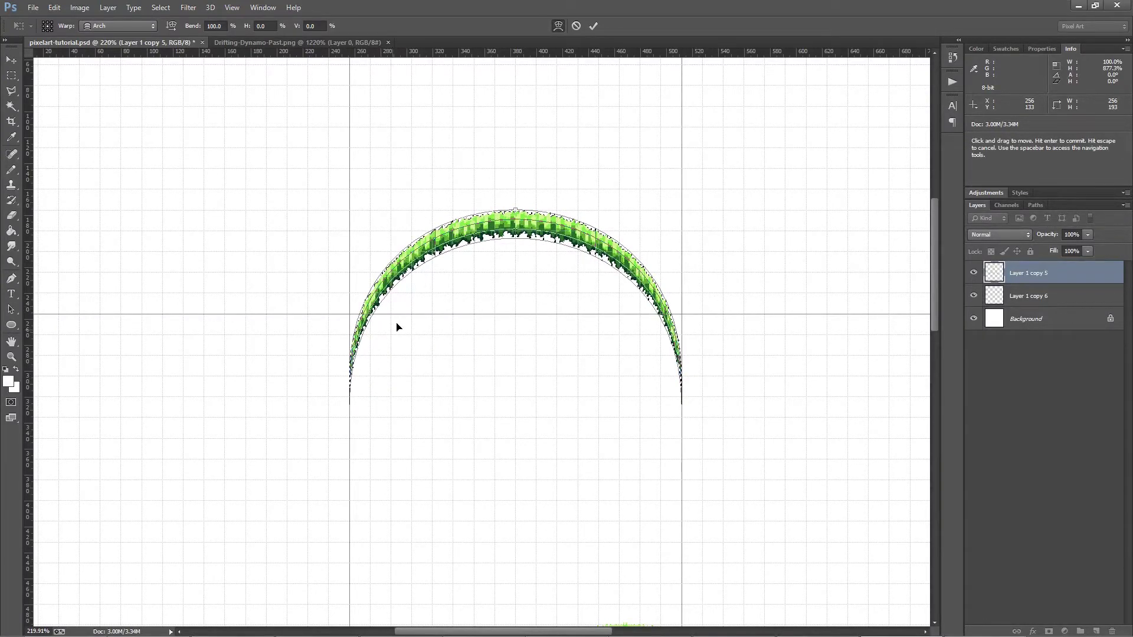
Step: Set the grass strip's Arch warp bend to -100%, apply the transform and deselect the strip
left_click(517, 213)
type("-100")
key("Return")
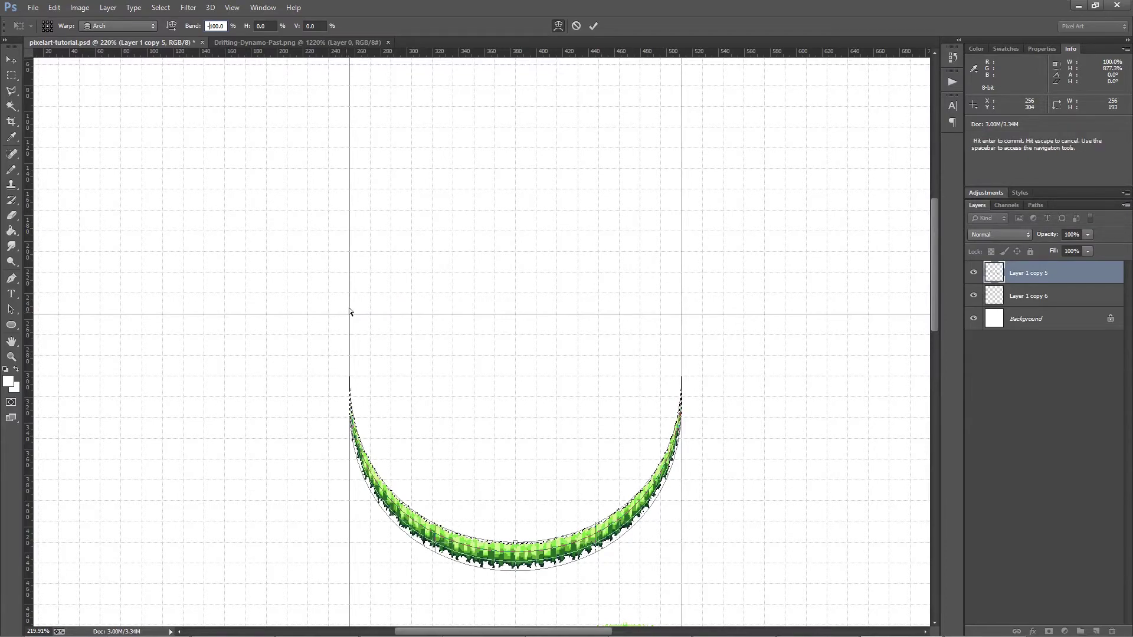
key("Return")
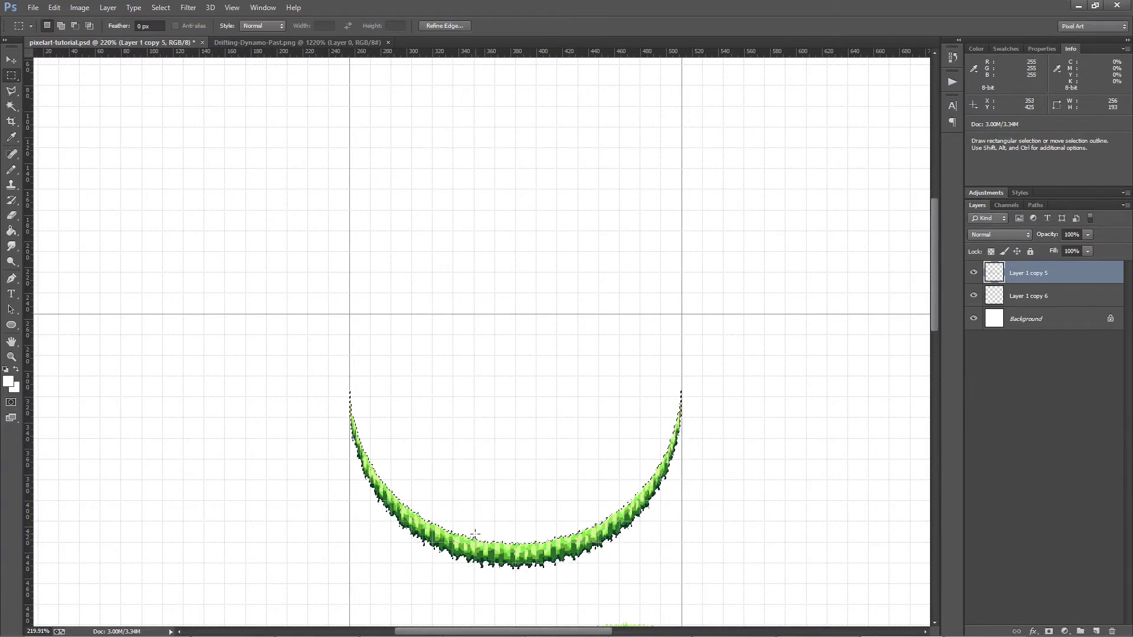
key("ctrl+d")
Step: Hide the grid and examine the pixels of the bowl-shaped grass curve up close
key("ctrl+h")
scroll(561, 579, "up", 6)
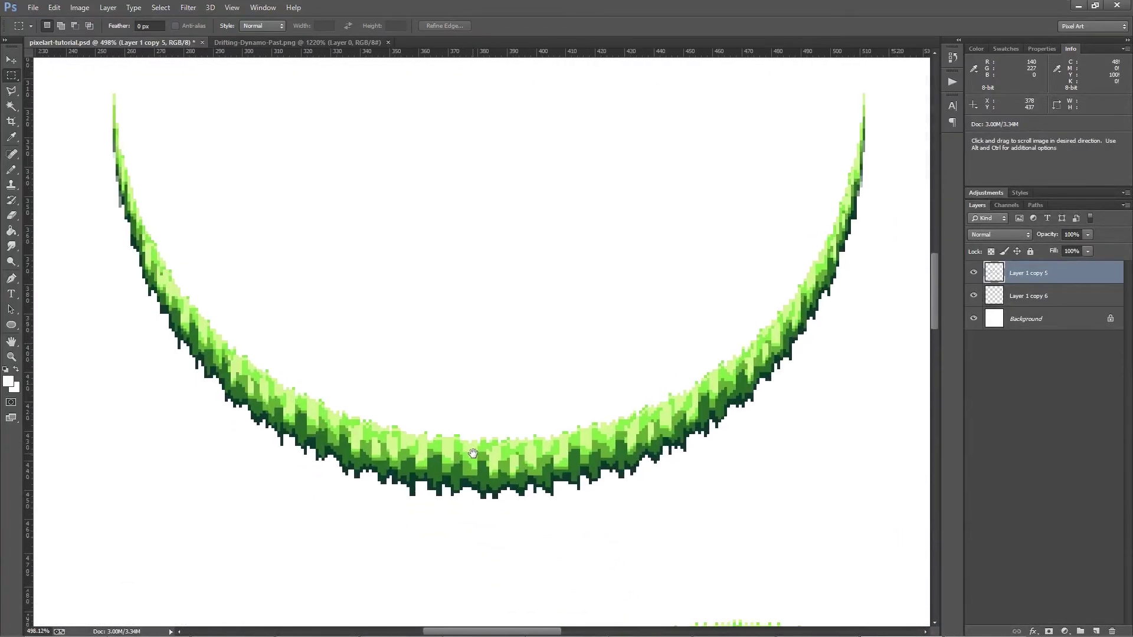
left_click_drag(473, 453, 485, 458)
scroll(443, 552, "down", 8)
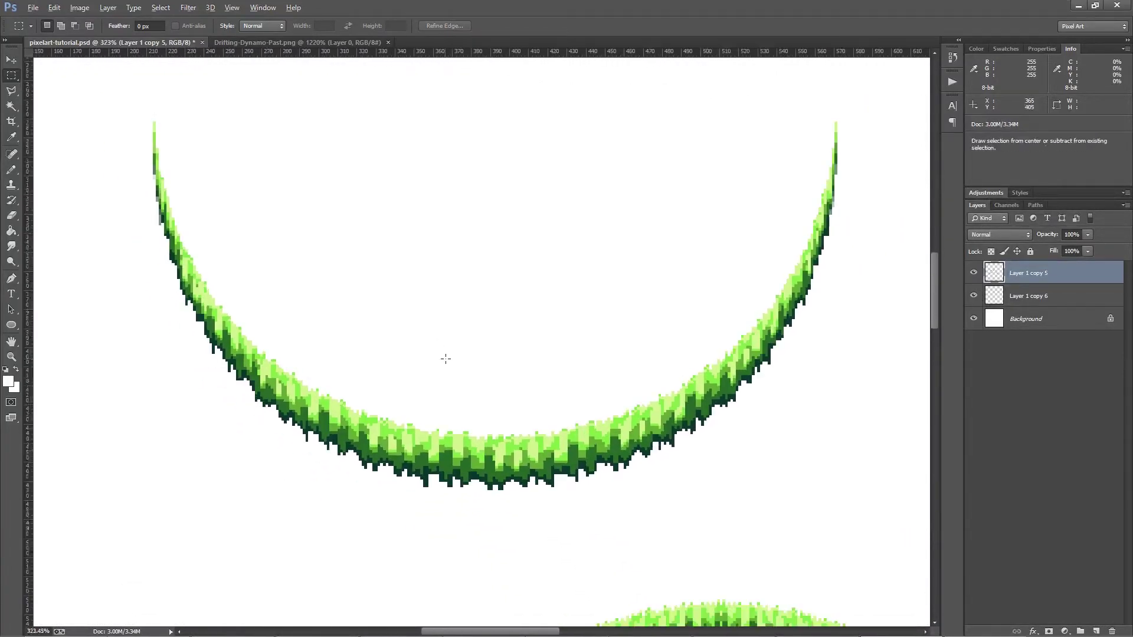
key("alt")
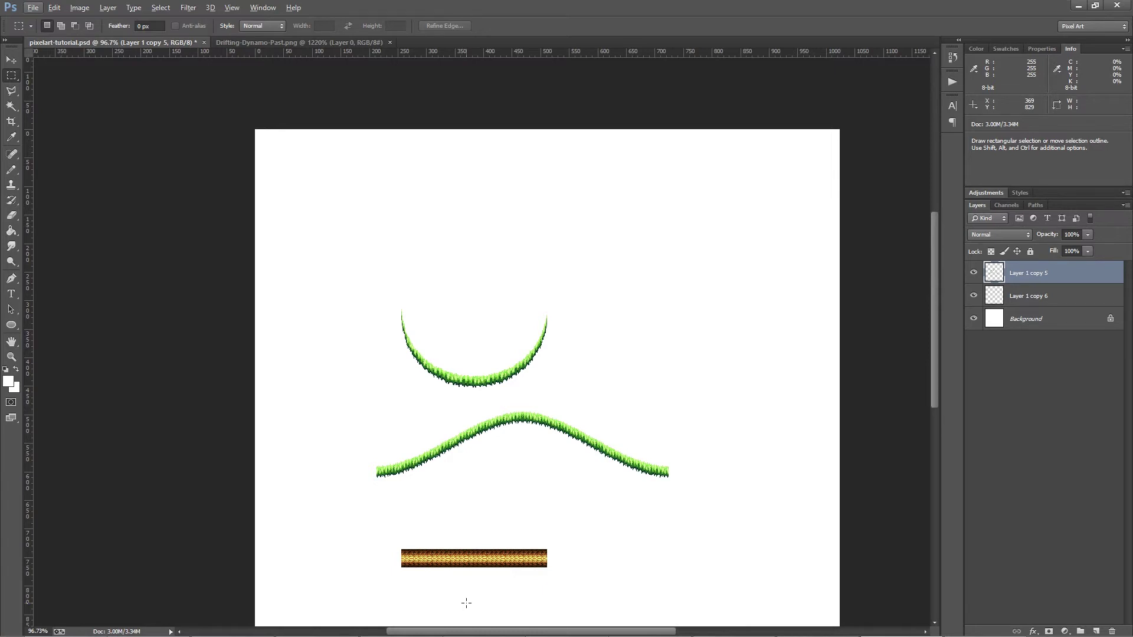
Step: Show the grid again and select the brown strip on Layer 1 copy 6 with a 256 x 32 px marquee
scroll(466, 602, "up", 5)
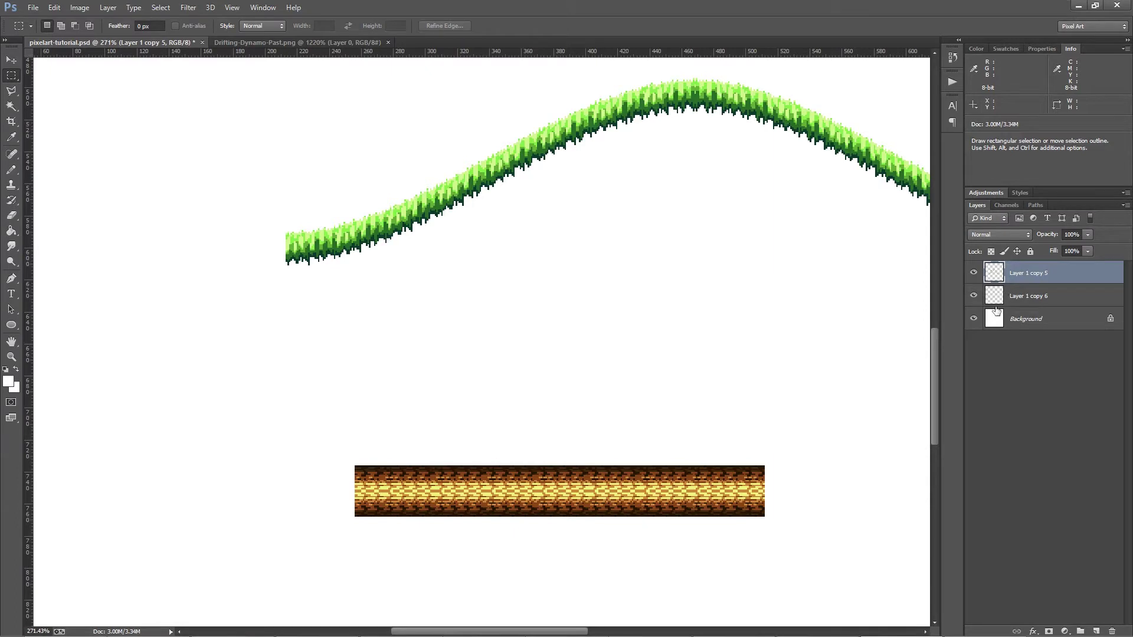
left_click(998, 298)
key("ctrl")
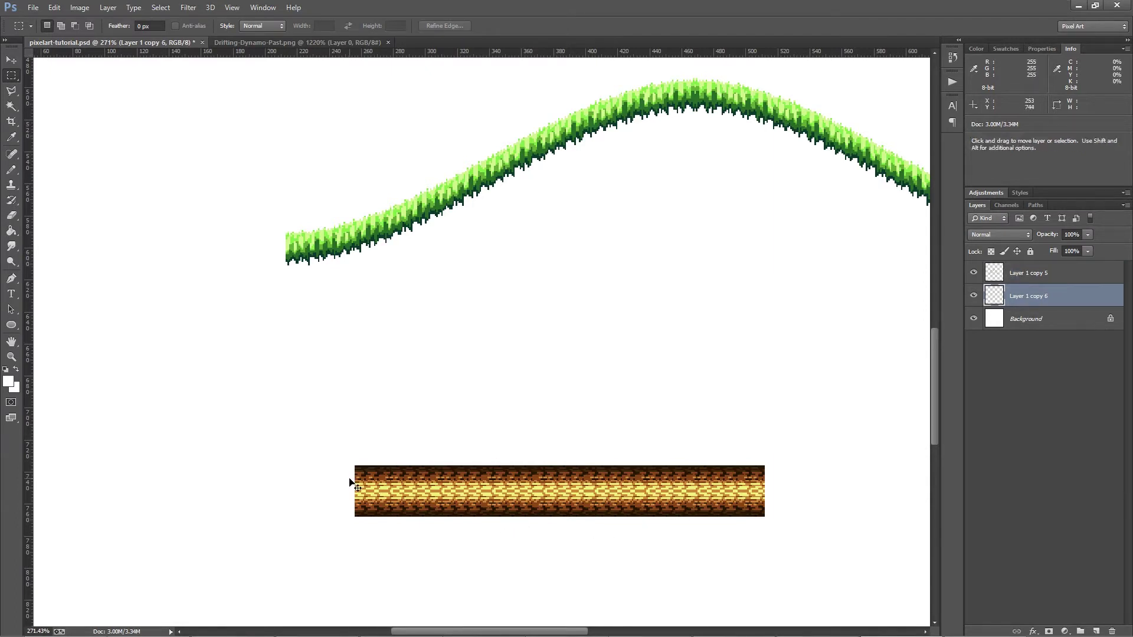
key("ctrl+h")
left_click_drag(355, 470, 768, 517)
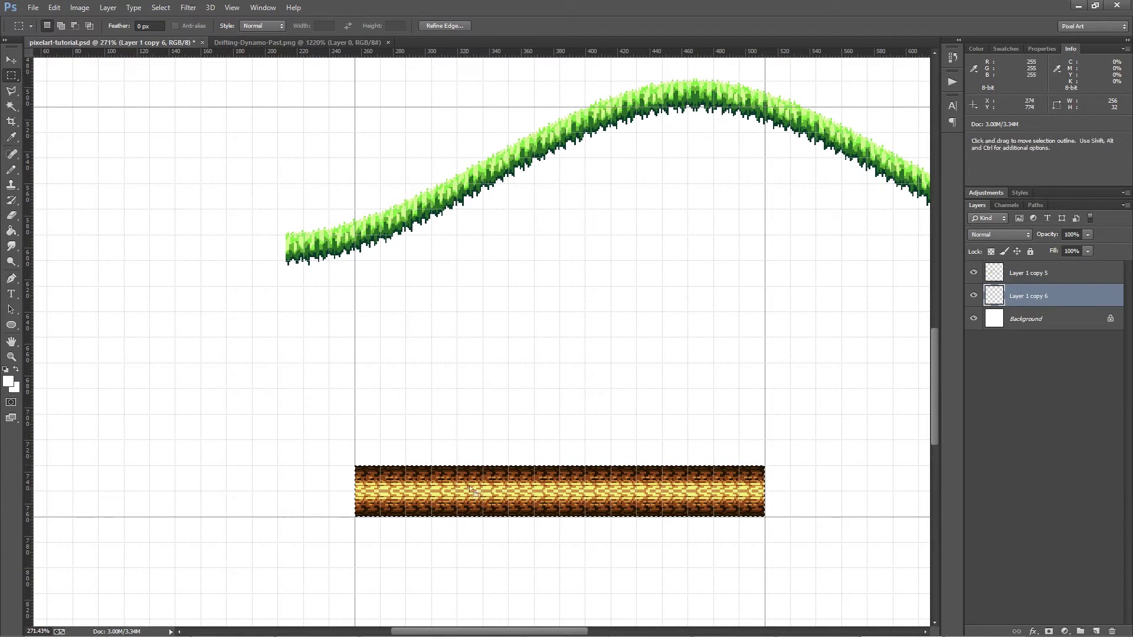
left_click(974, 296)
left_click(974, 296)
Step: Start a Free Transform of the selected brown strip with Nearest Neighbor interpolation
right_click(610, 488)
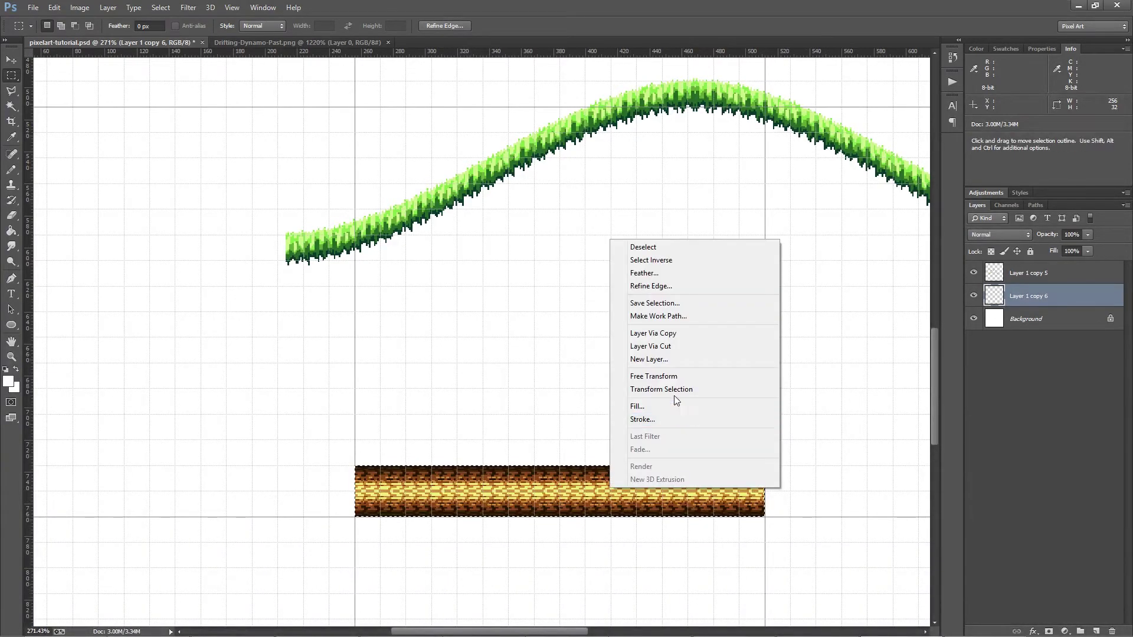
left_click(685, 376)
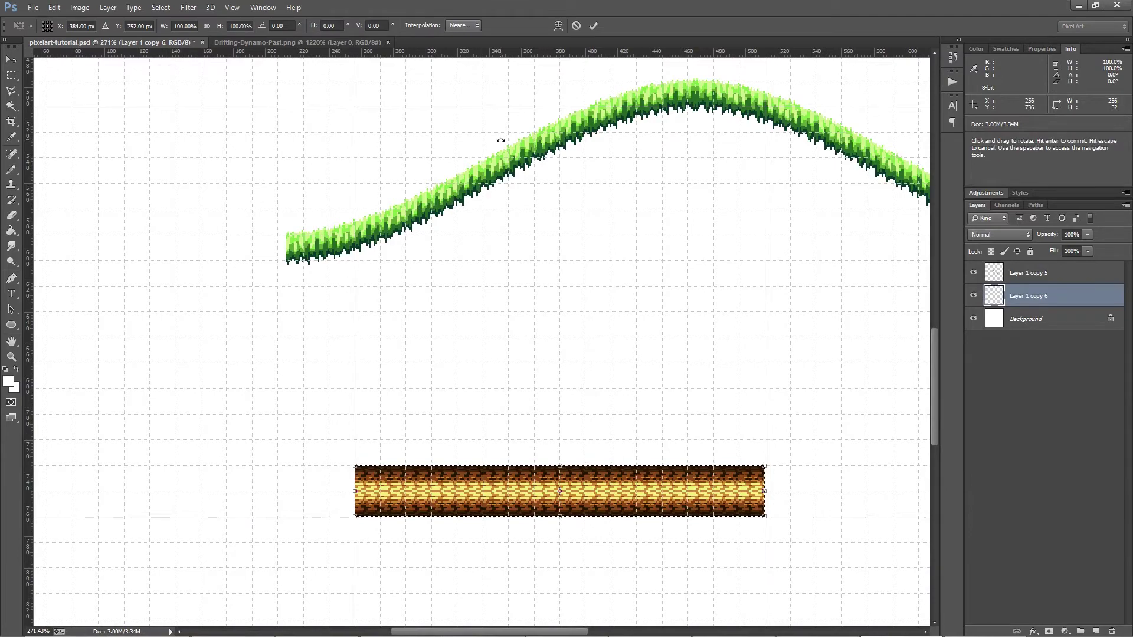
left_click(477, 26)
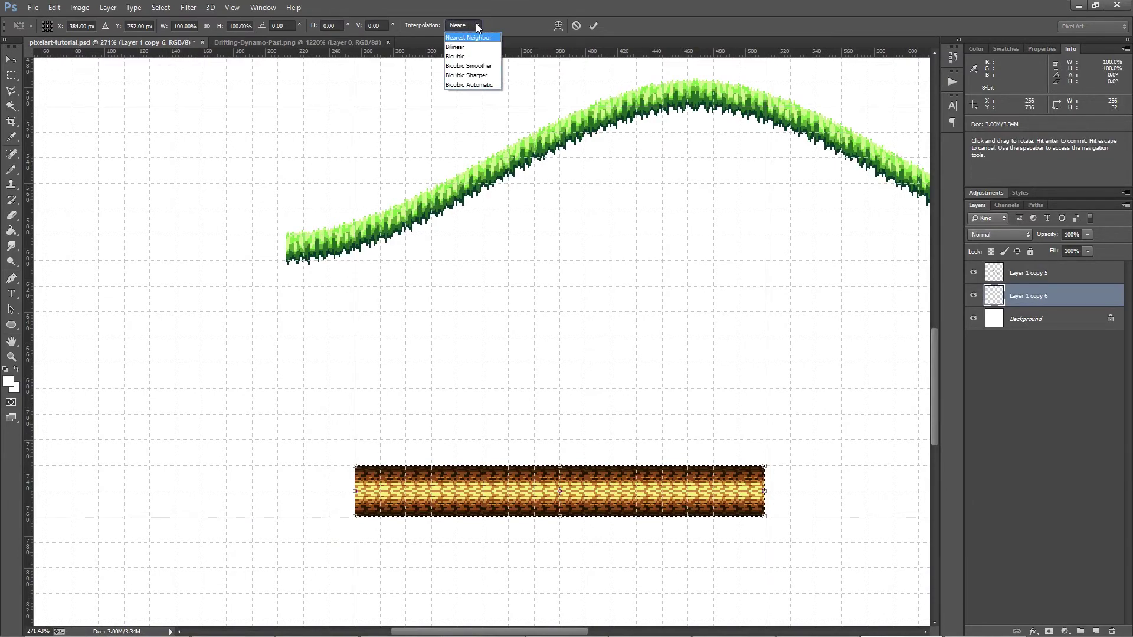
left_click(476, 38)
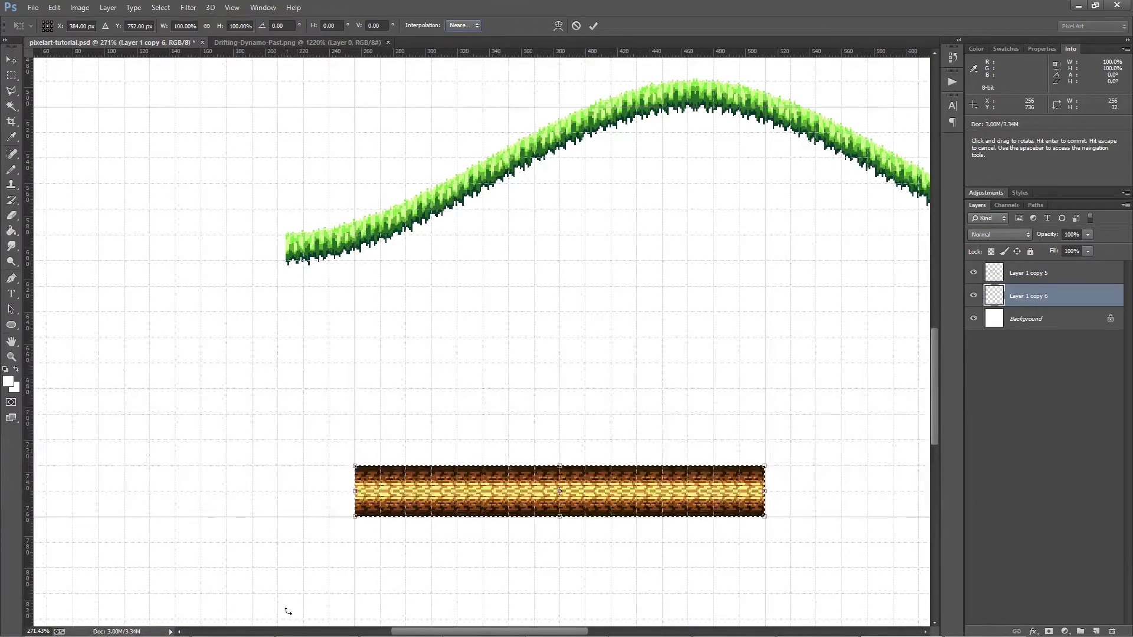
Step: Warp the brown strip with the Arc style and a bend of 100%, and apply the transform
right_click(512, 491)
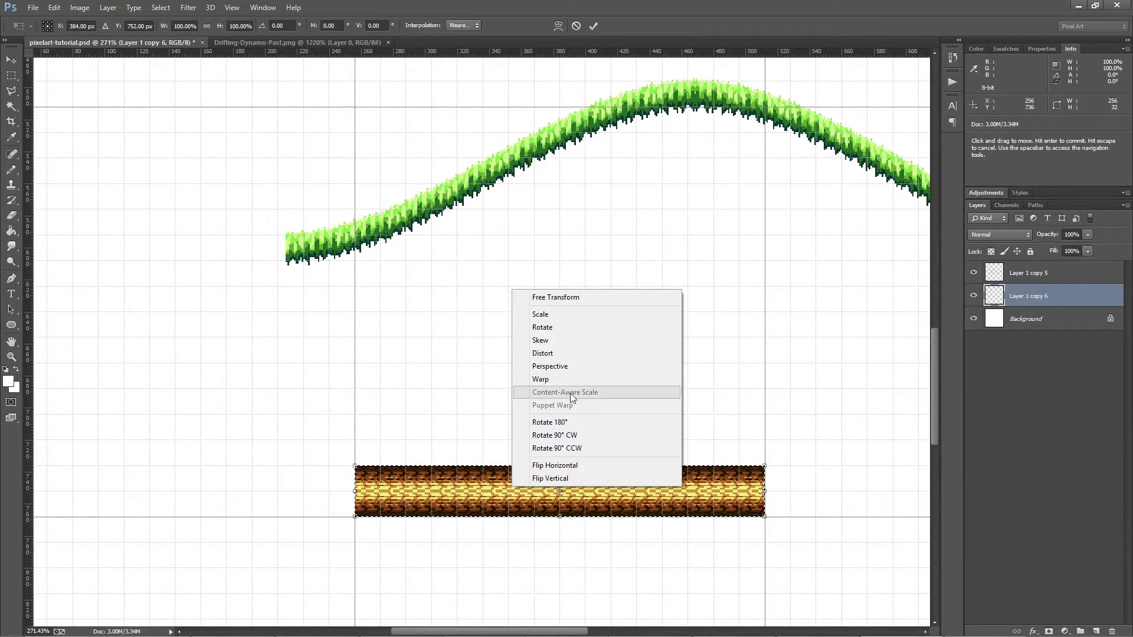
left_click(577, 378)
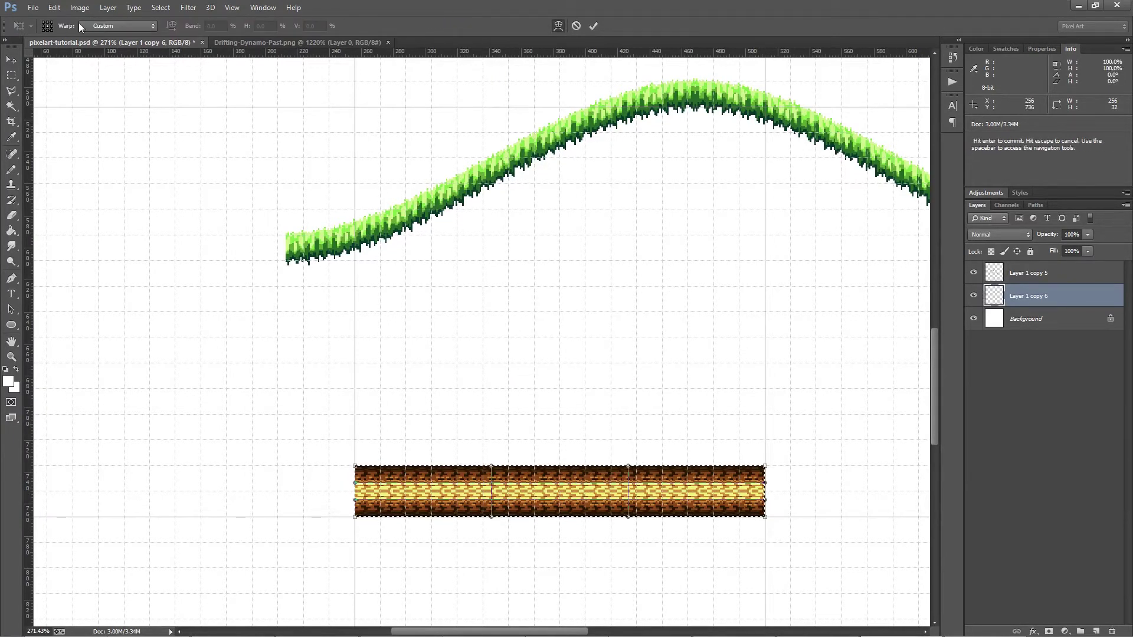
left_click(103, 25)
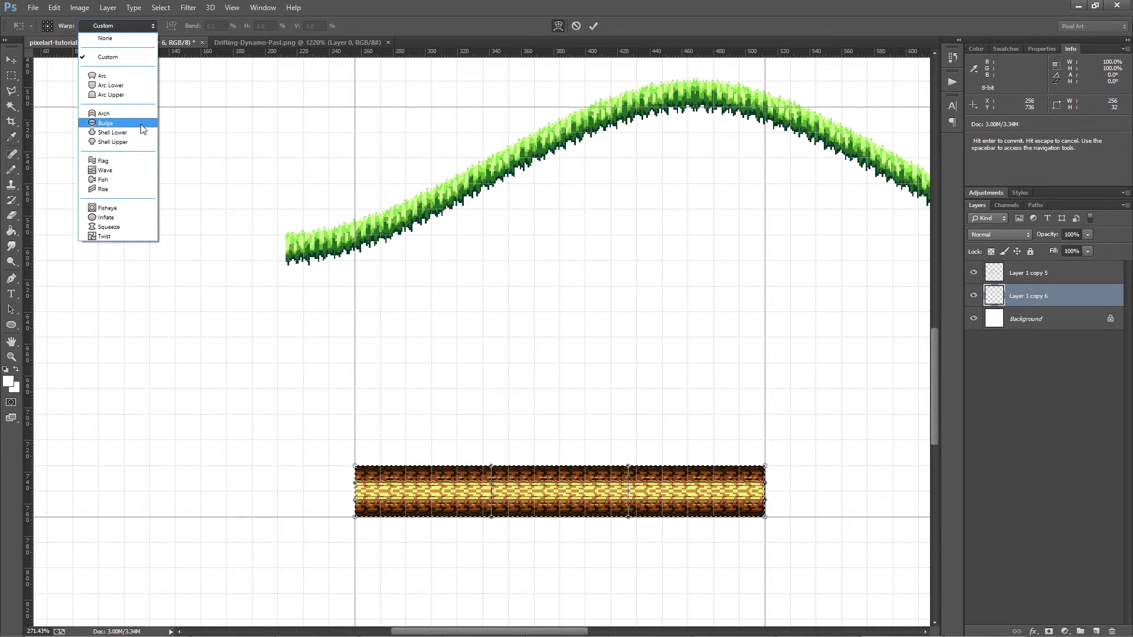
left_click(142, 83)
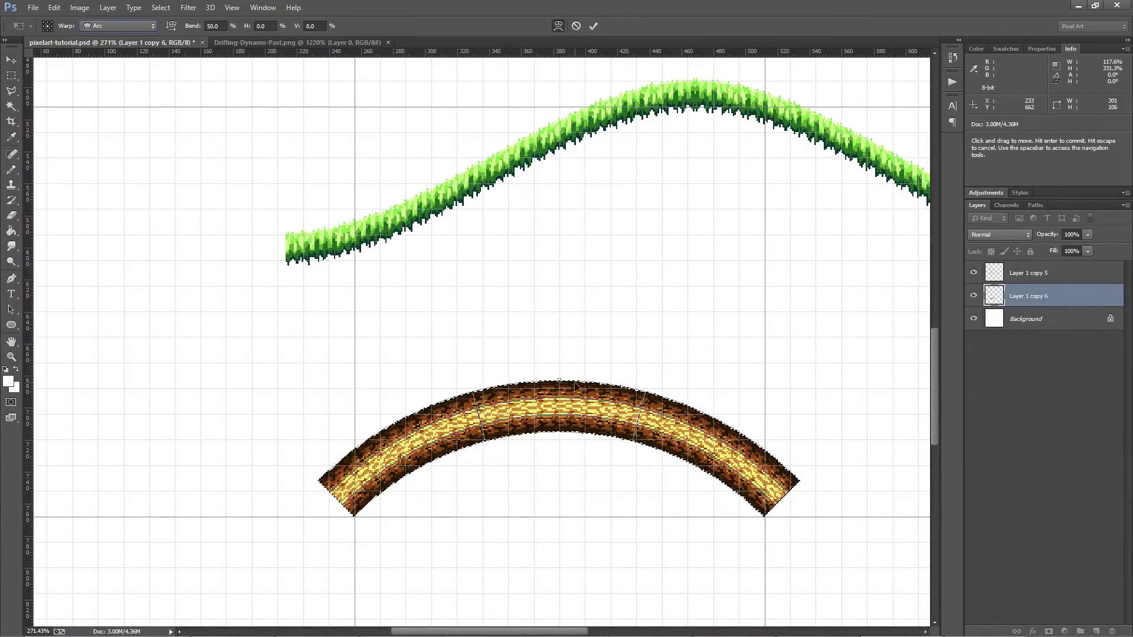
left_click_drag(562, 383, 549, 209)
key("Return")
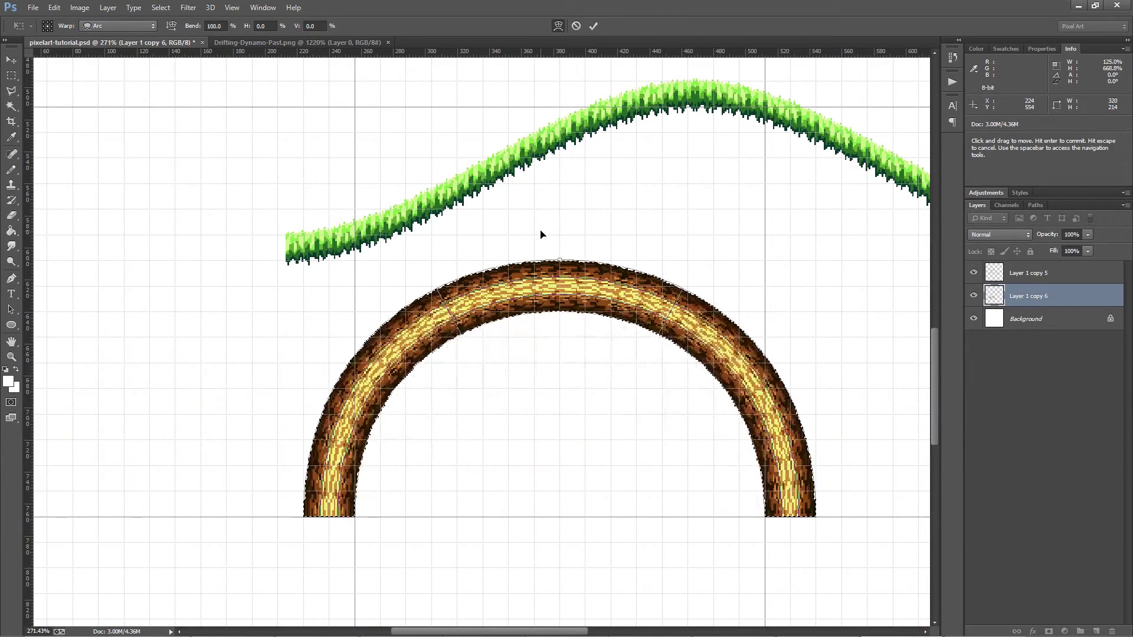
key("m")
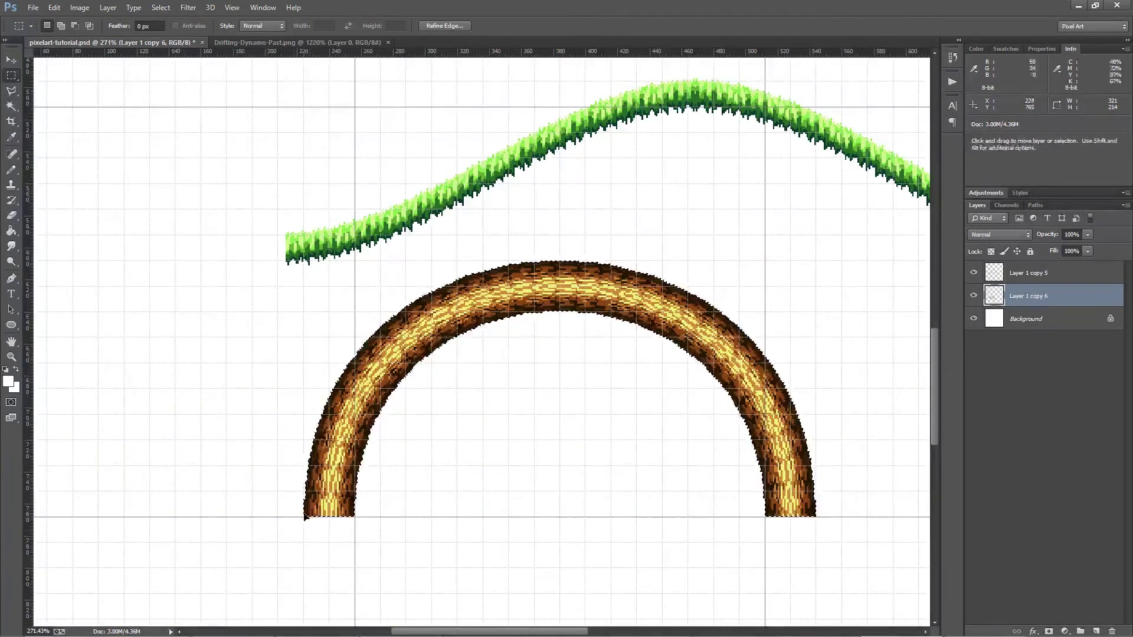
Step: Deselect the brown arch and measure the thickness of its left end with a rectangular marquee
key("ctrl+d")
left_click_drag(301, 518, 354, 495)
scroll(360, 499, "down", 5)
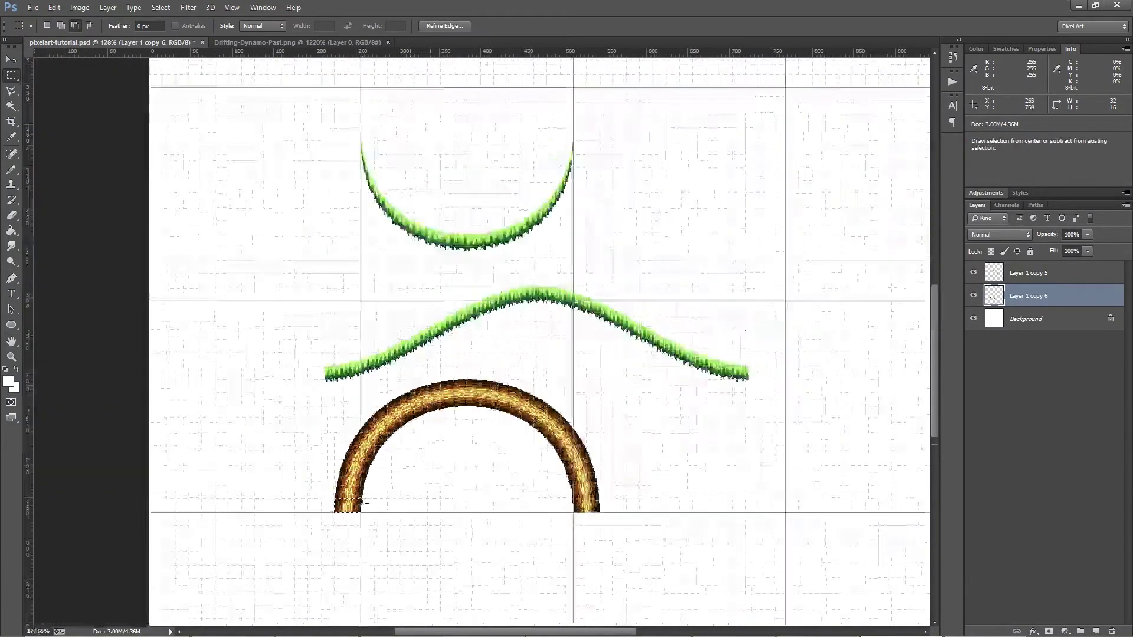
Step: Measure the thin upper-left tip of the grass bowl with a rectangular marquee for comparison
scroll(362, 204, "up", 6)
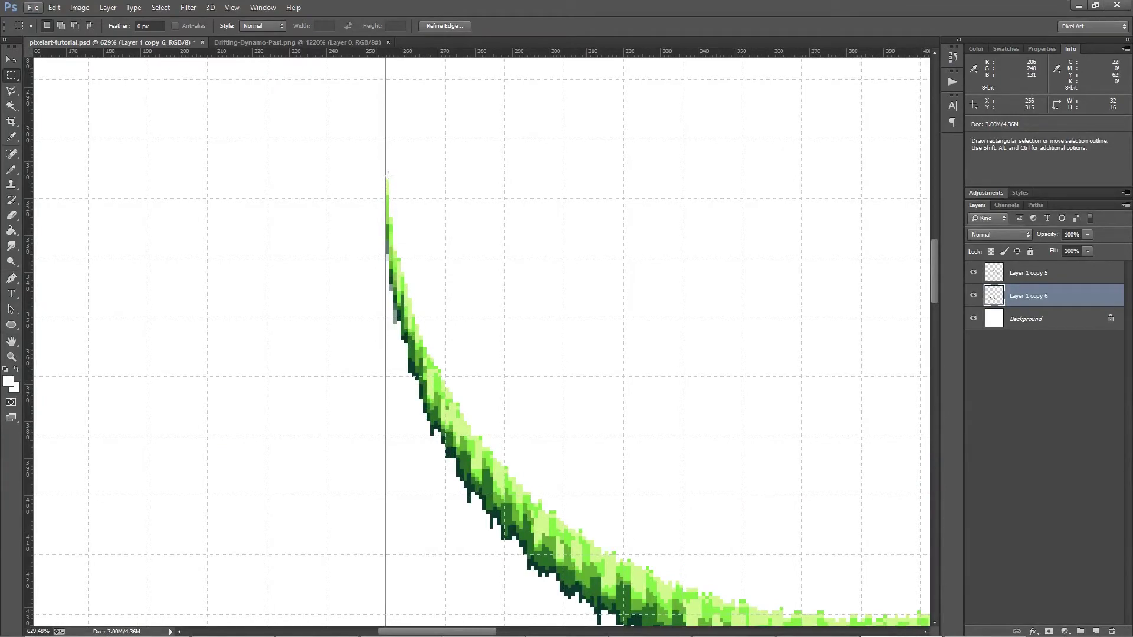
scroll(388, 214, "up", 3)
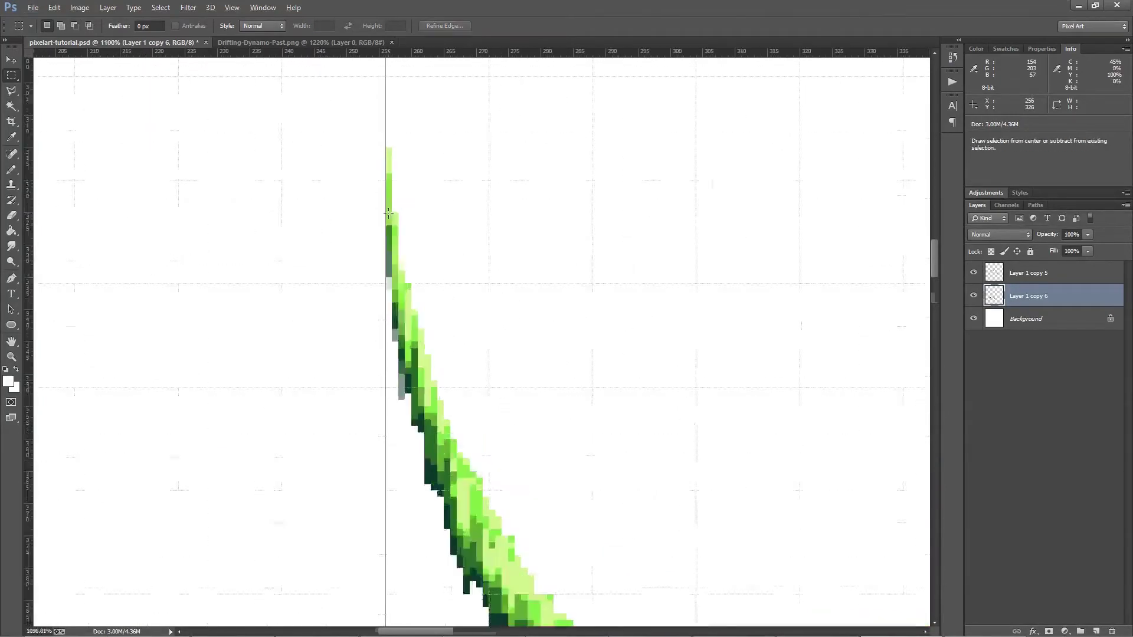
scroll(388, 214, "up", 2)
left_click_drag(386, 110, 406, 203)
right_click(410, 231)
key("Escape")
Step: Select the brown arch without the hill's left end and place a copy of it directly below the original
scroll(552, 341, "down", 2)
scroll(552, 341, "down", 5)
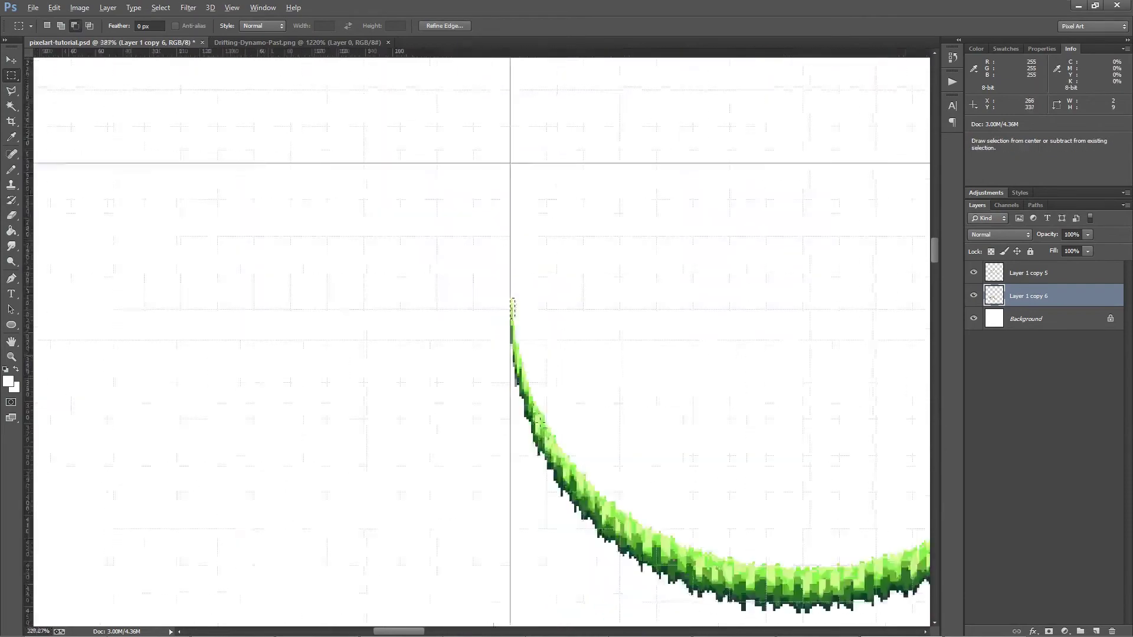
scroll(587, 496, "right", 5)
left_click_drag(401, 547, 734, 258)
scroll(391, 363, "up", 2)
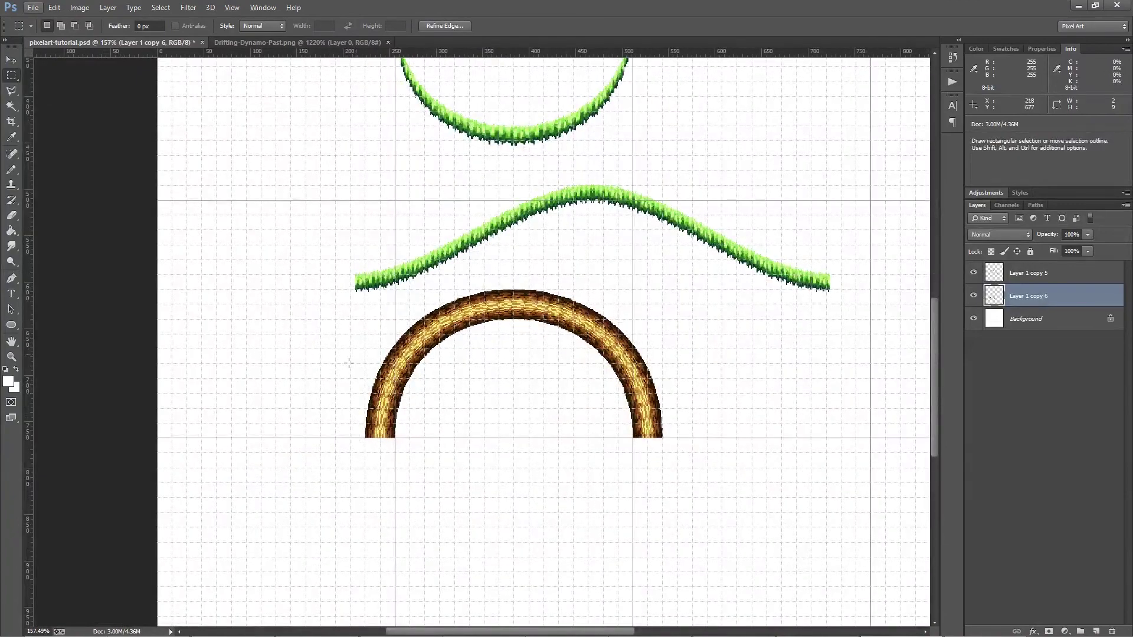
scroll(321, 372, "down", 3)
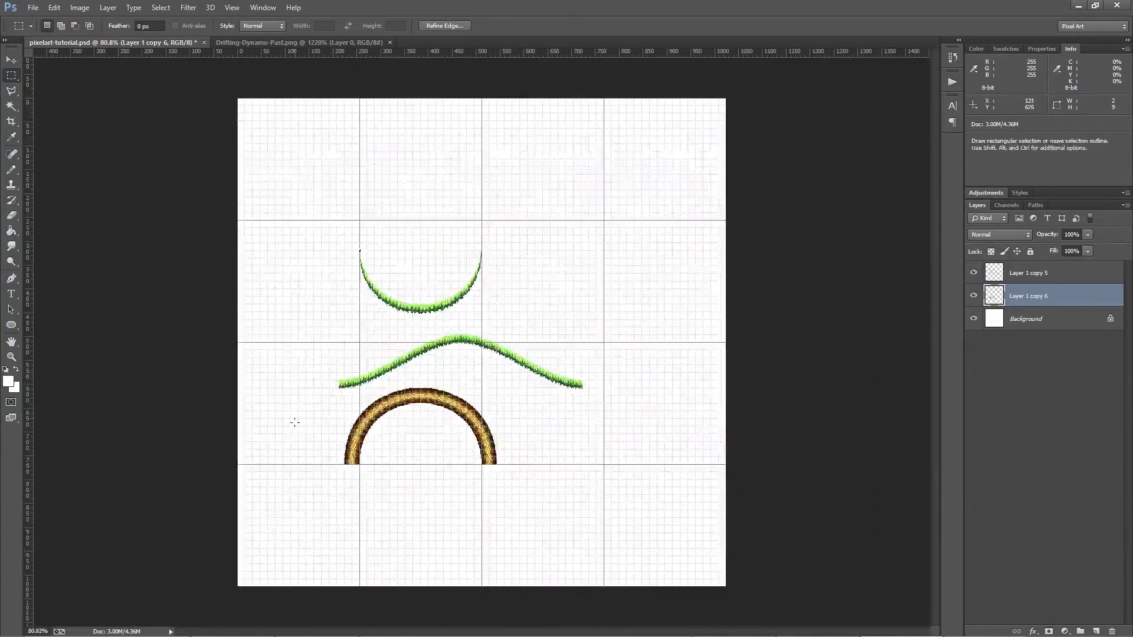
left_click_drag(298, 389, 535, 464)
left_click_drag(268, 365, 360, 404)
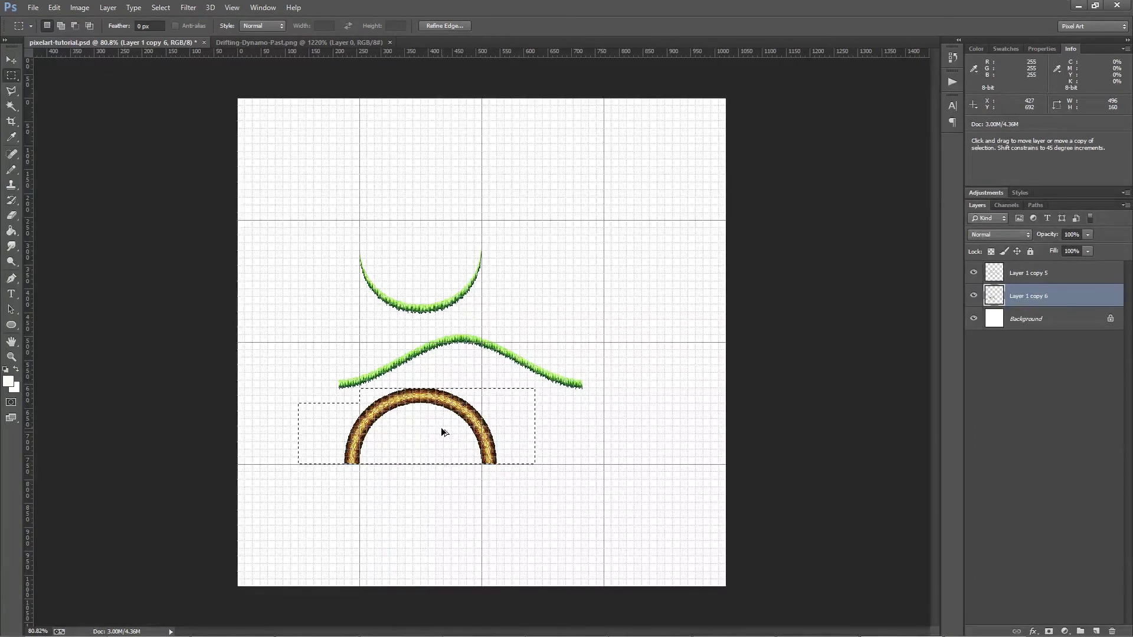
left_click_drag(454, 415, 455, 489)
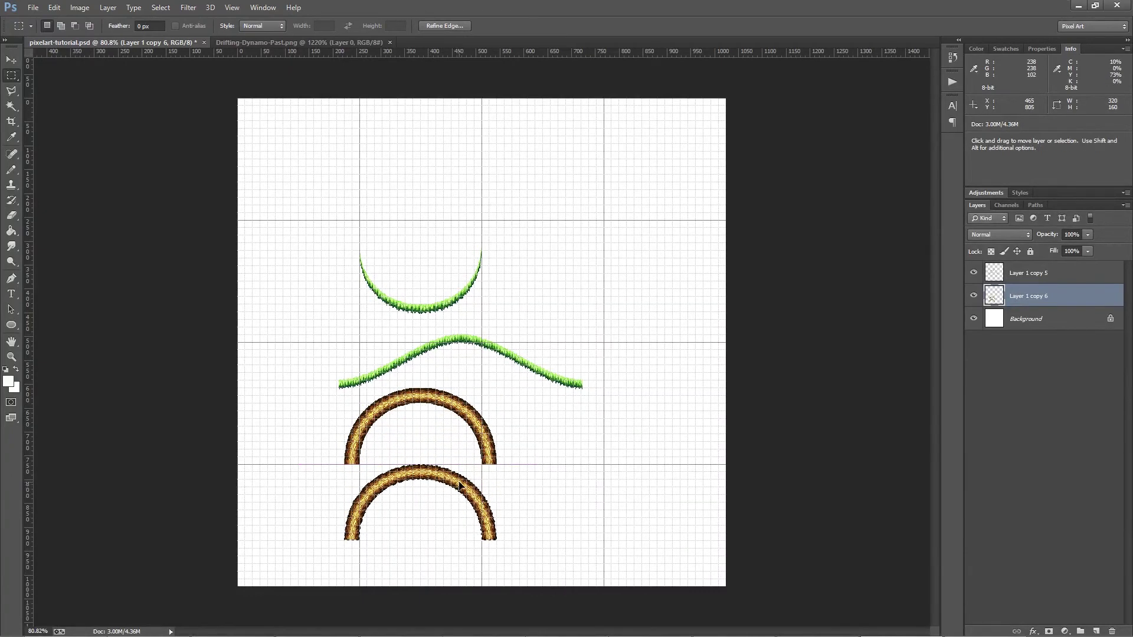
Step: Flip the lower brown arch vertically with Free Transform at a height of -100%, and apply the transform
right_click(460, 484)
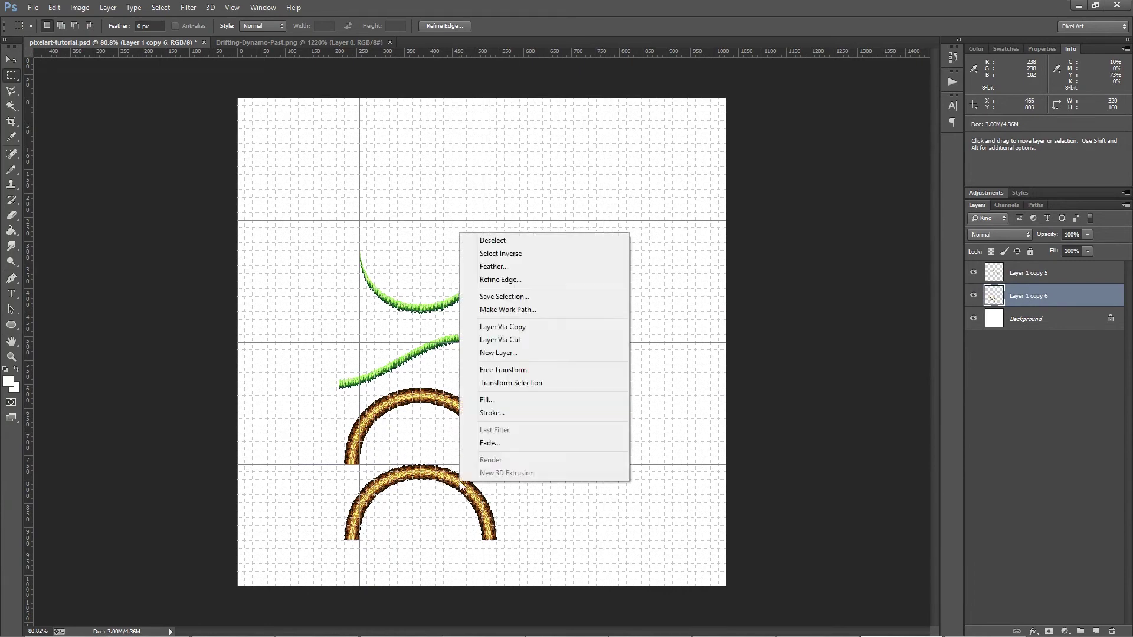
left_click(503, 370)
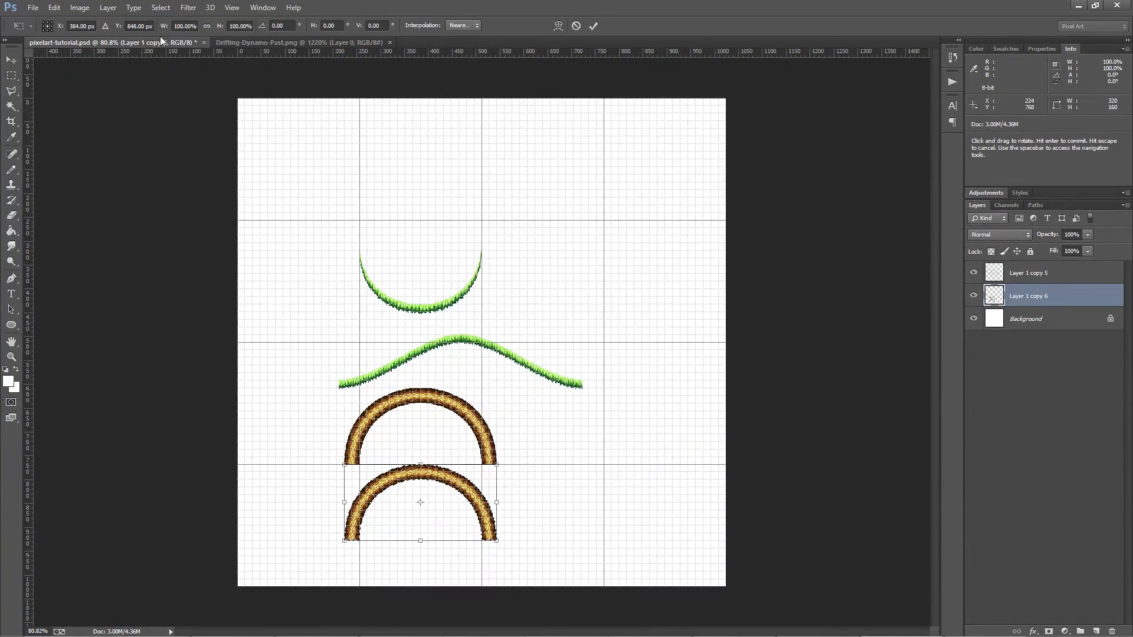
left_click(233, 26)
type("-100")
key("Return")
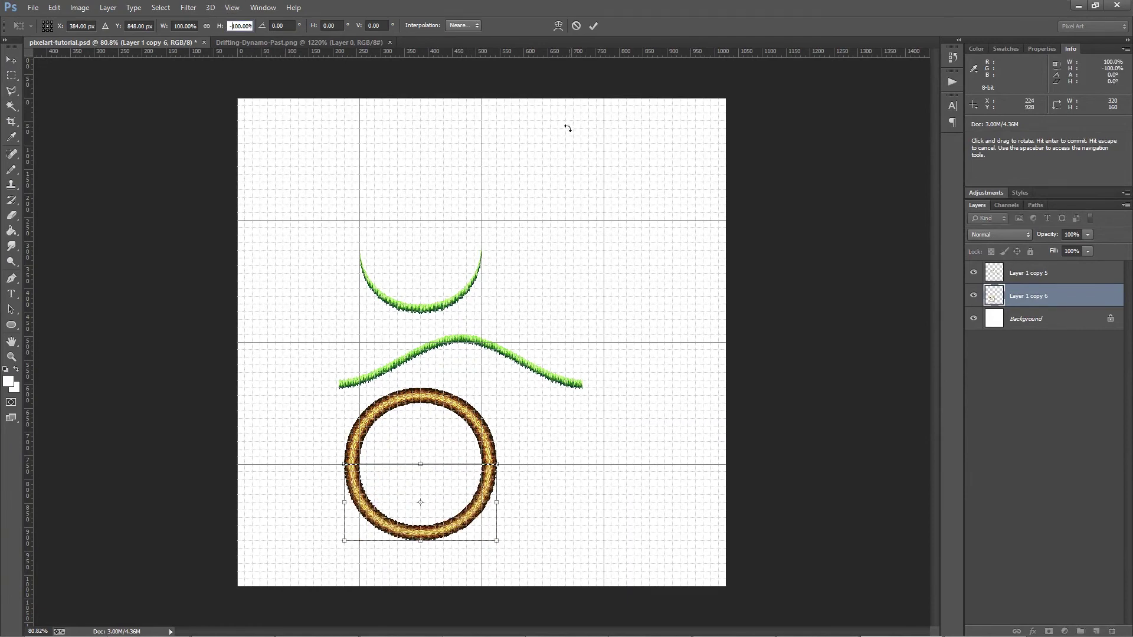
key("Return")
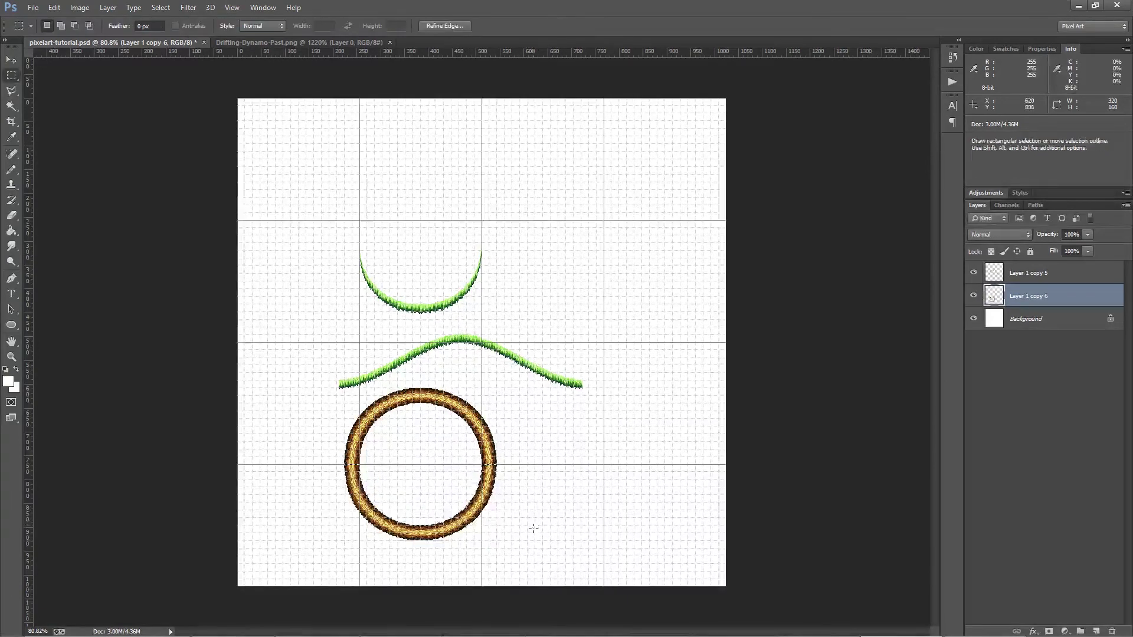
Step: Duplicate the layer containing the brown ring twice and hide the grid
key("m")
scroll(470, 475, "up", 3)
scroll(518, 529, "up", 2)
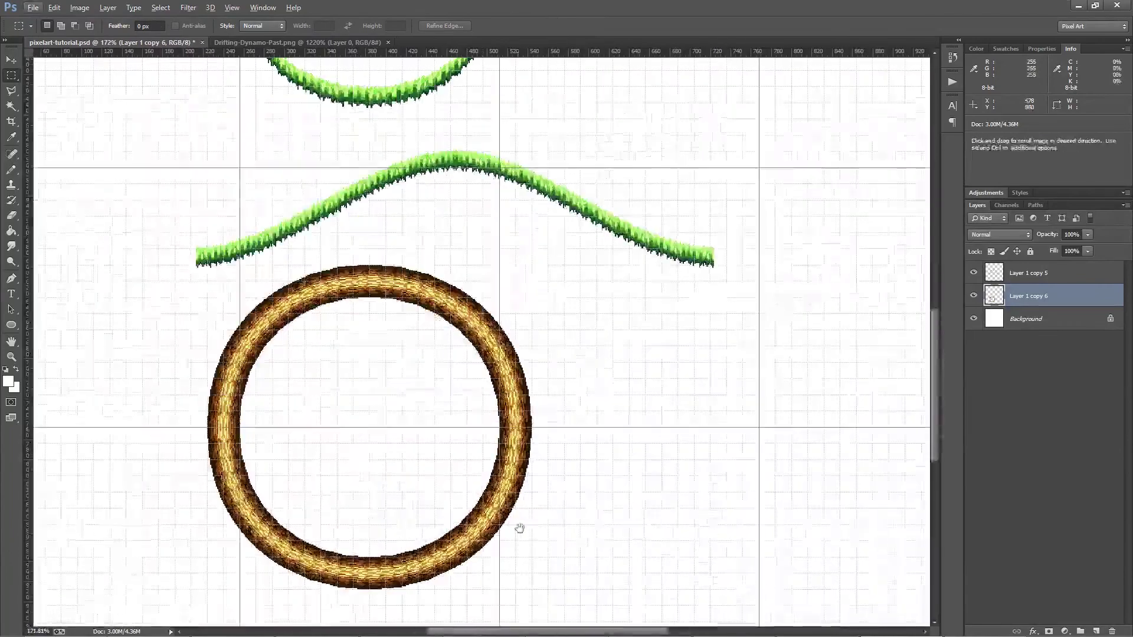
key("ctrl+j")
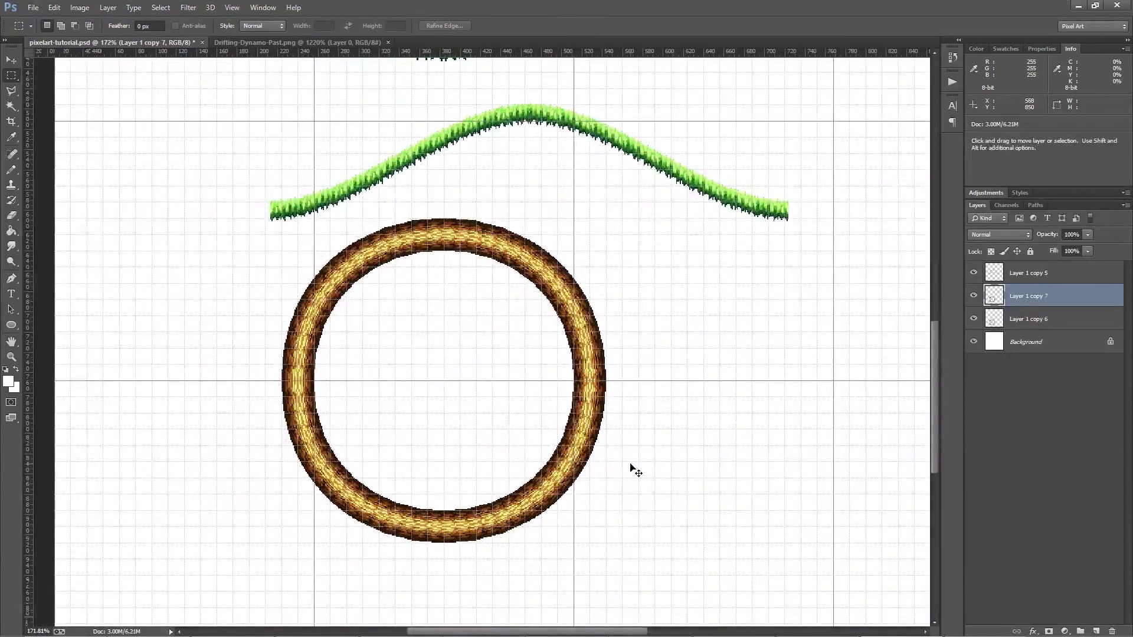
key("ctrl+j")
key("ctrl+h")
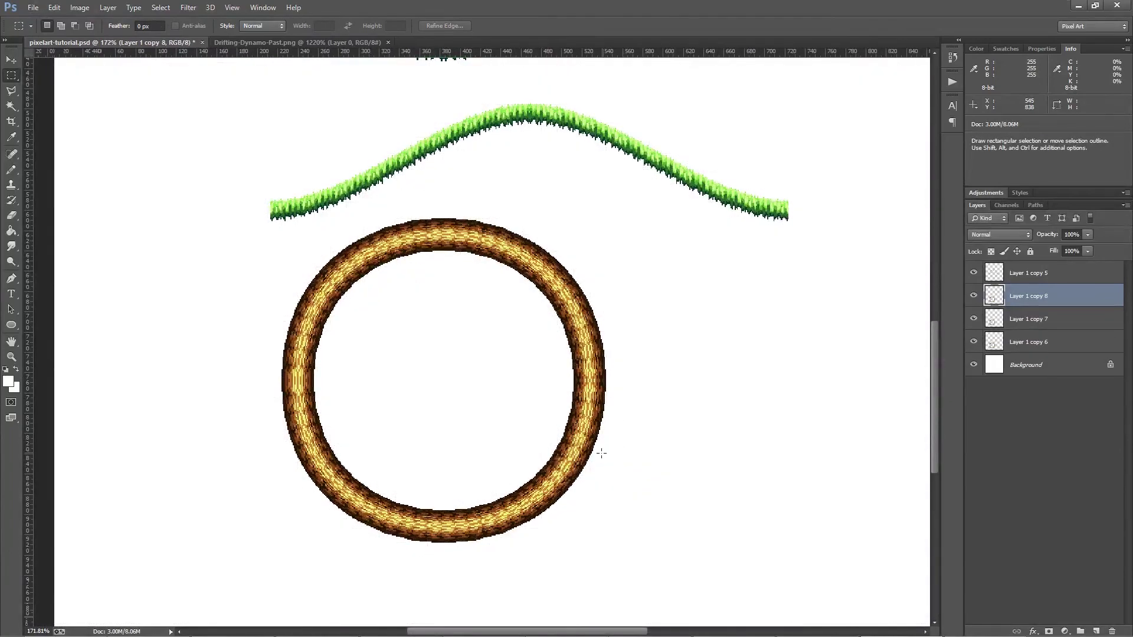